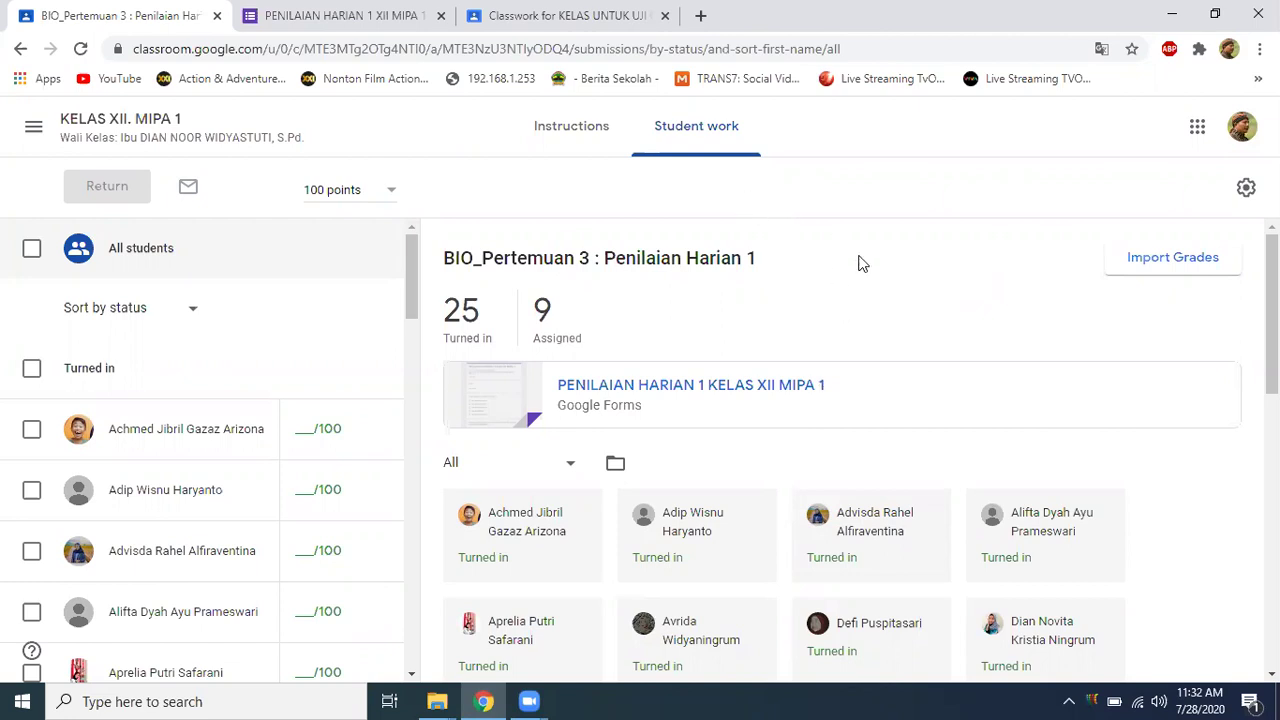
# Compare the student work for BIO_Pertemuan 3 : Penilaian Harian 1 with the responses of the PENILAIAN HARIAN 1 XII MIPA 1 form.
pyautogui.click(468, 30)
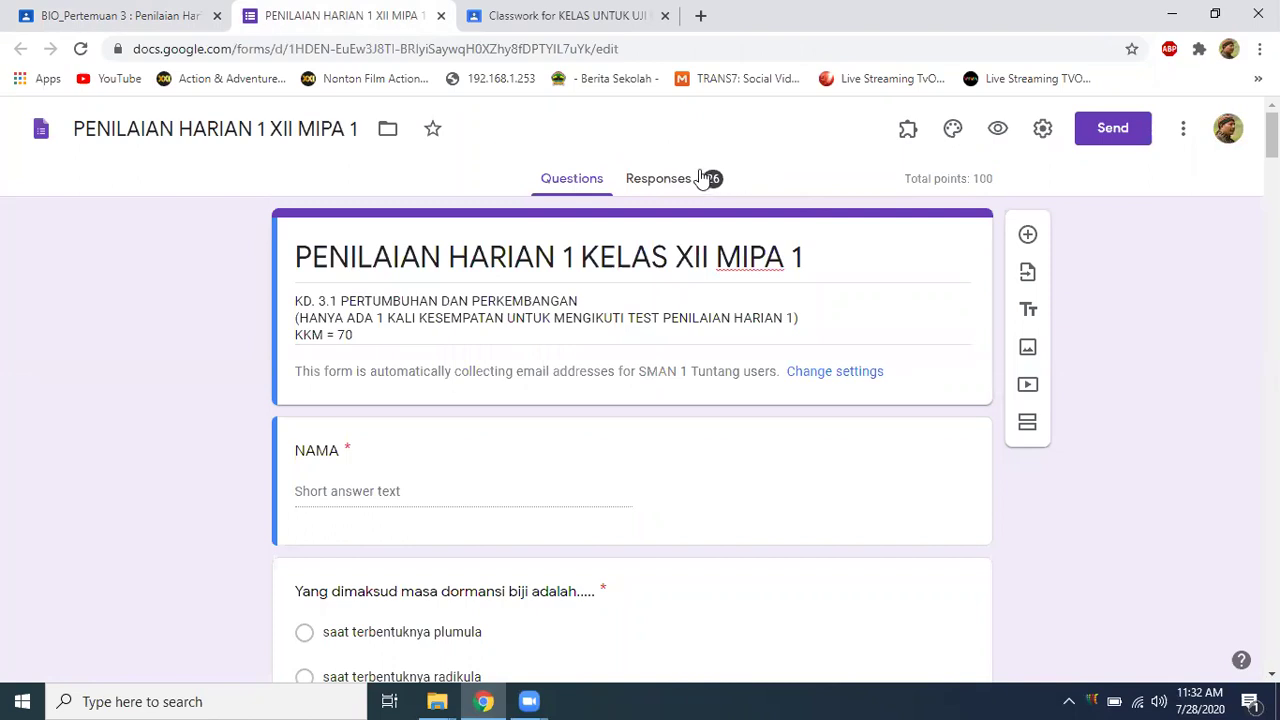
pyautogui.click(165, 14)
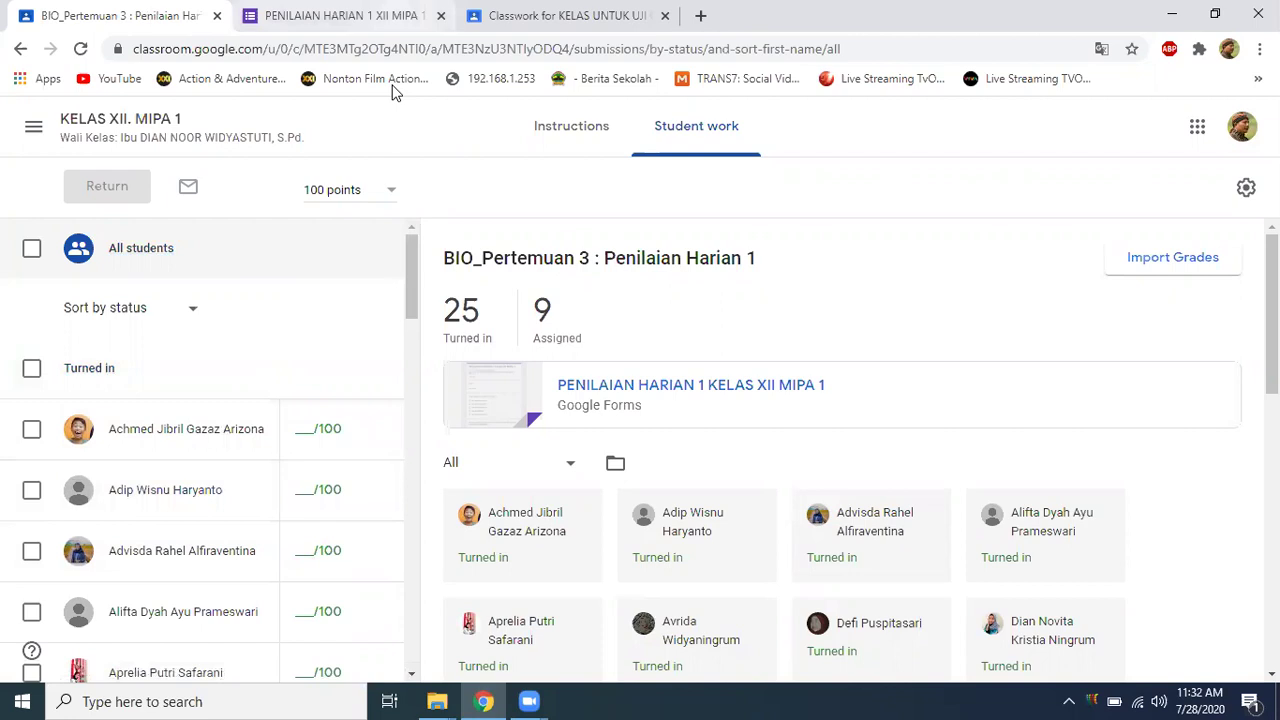
pyautogui.click(340, 15)
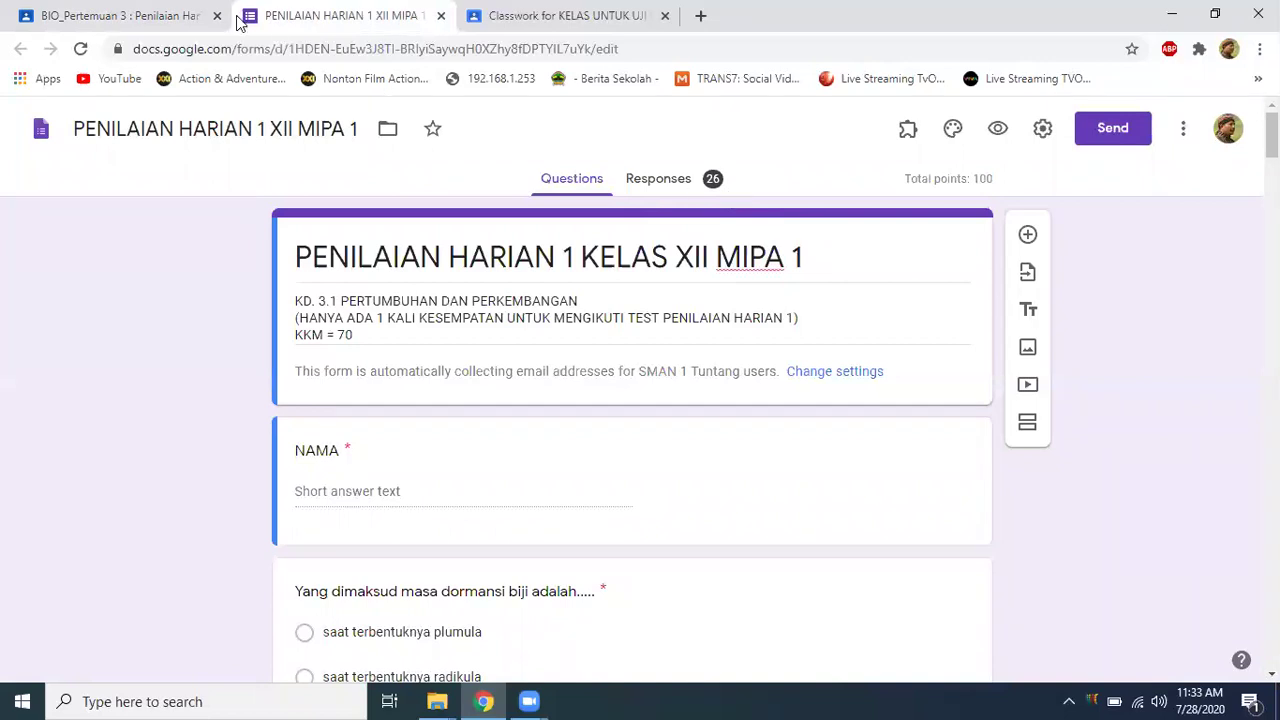
pyautogui.click(664, 184)
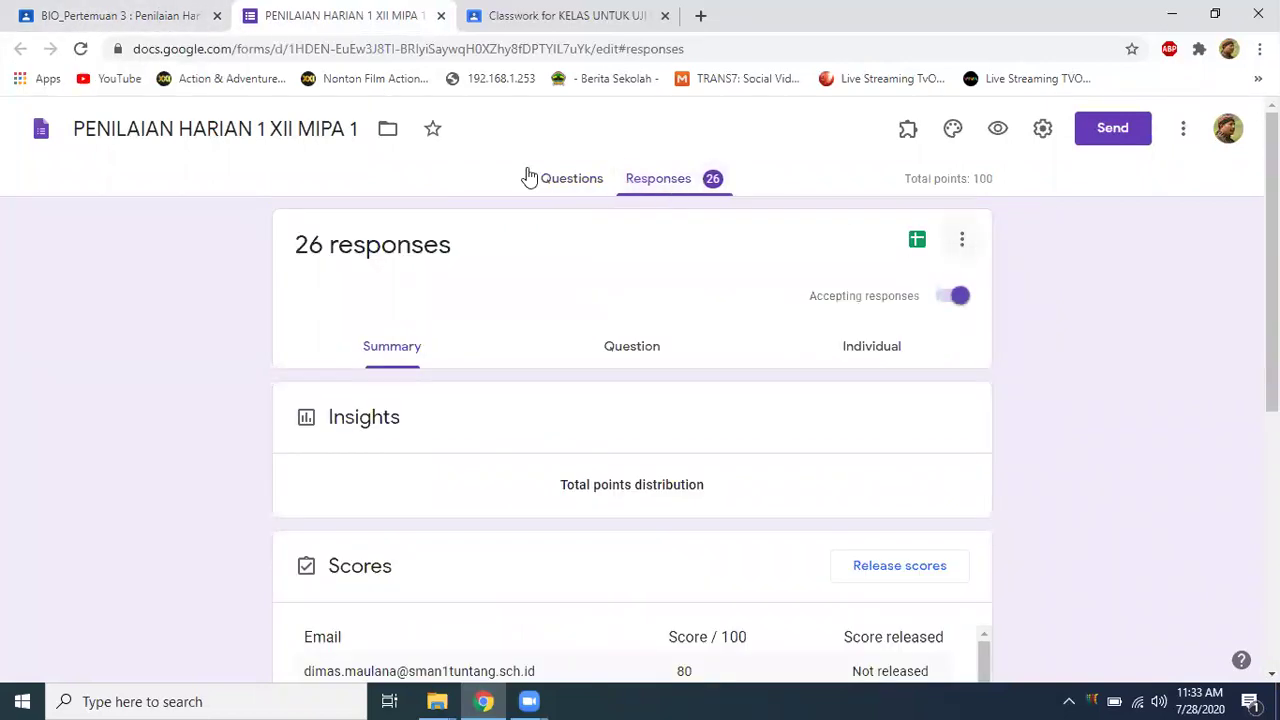
pyautogui.click(115, 12)
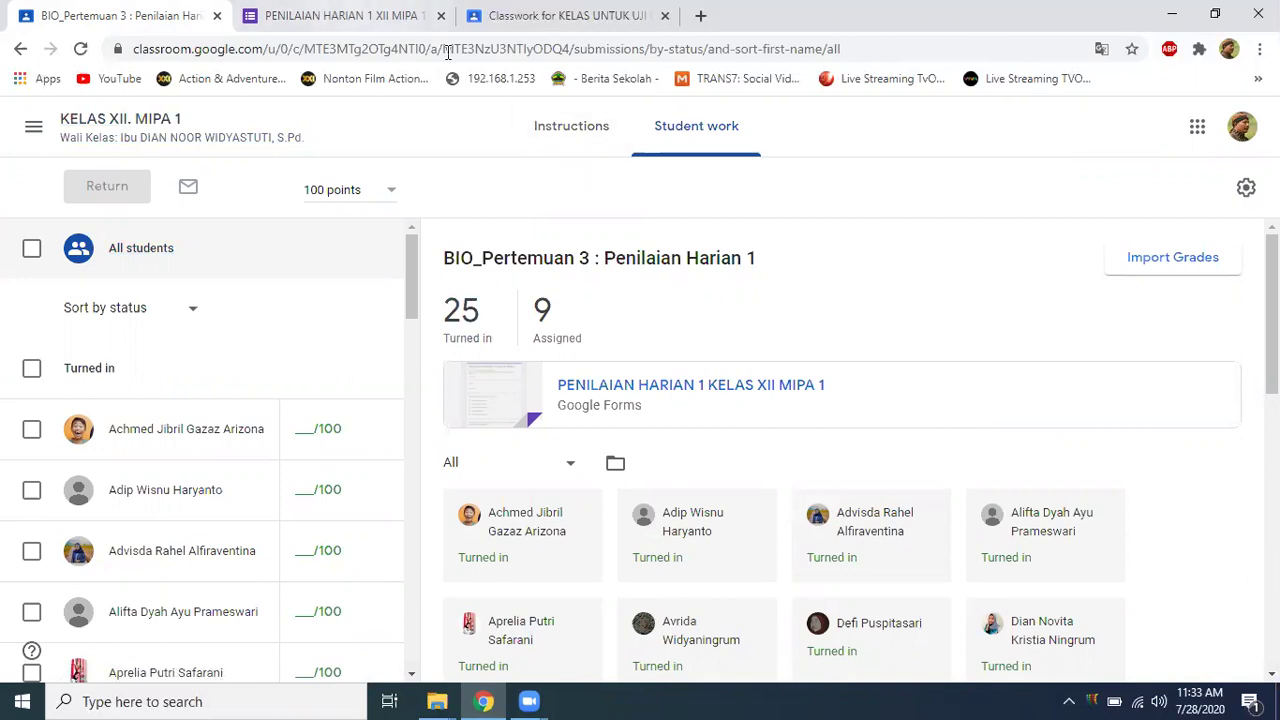
pyautogui.click(340, 15)
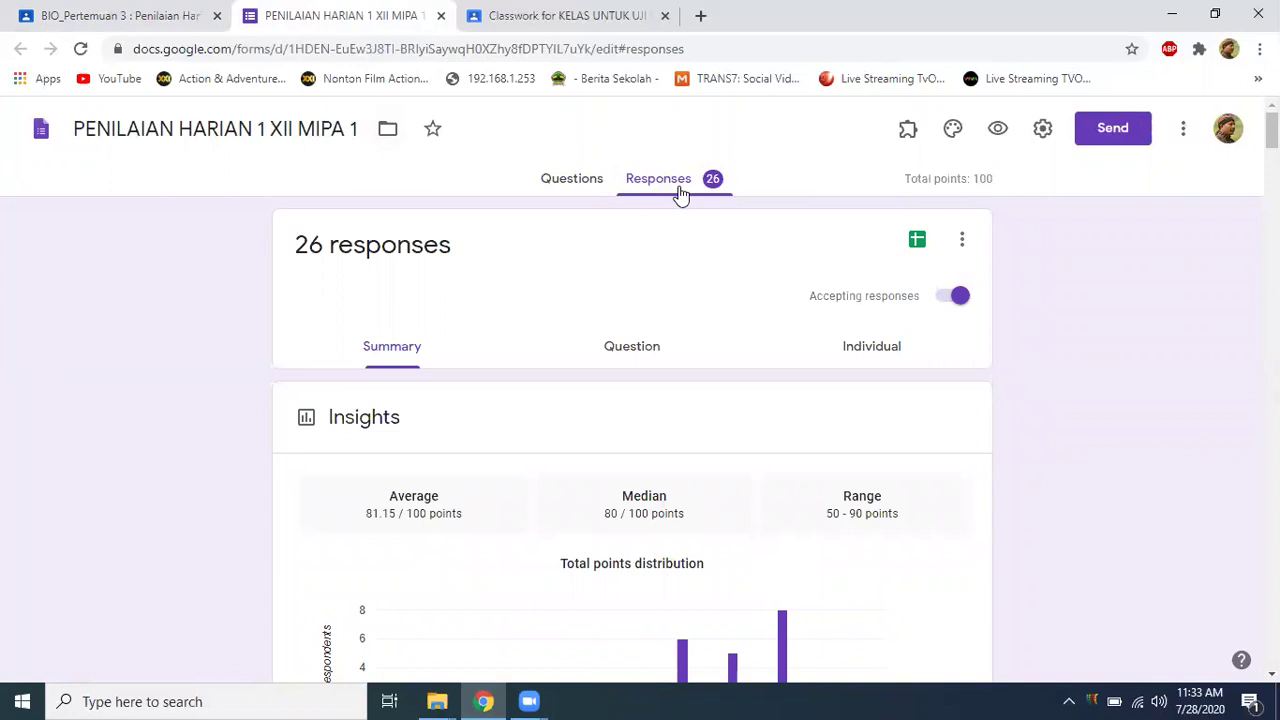
pyautogui.click(134, 11)
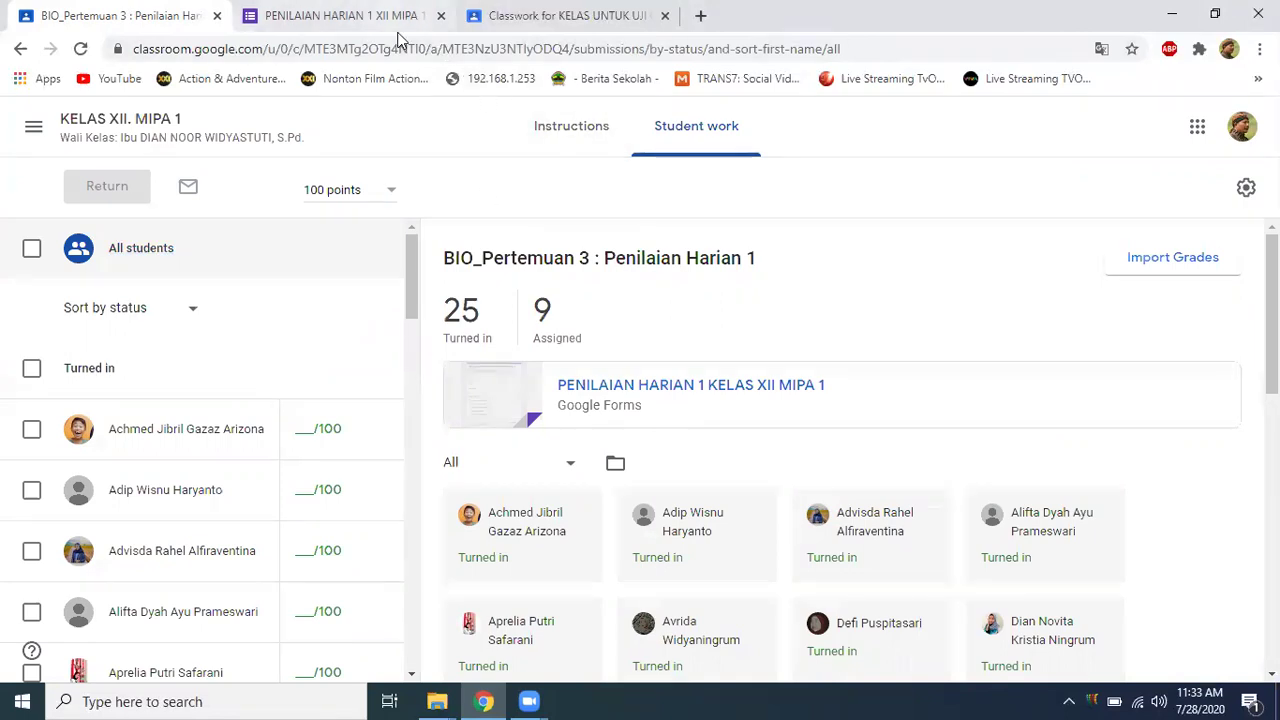
pyautogui.click(315, 30)
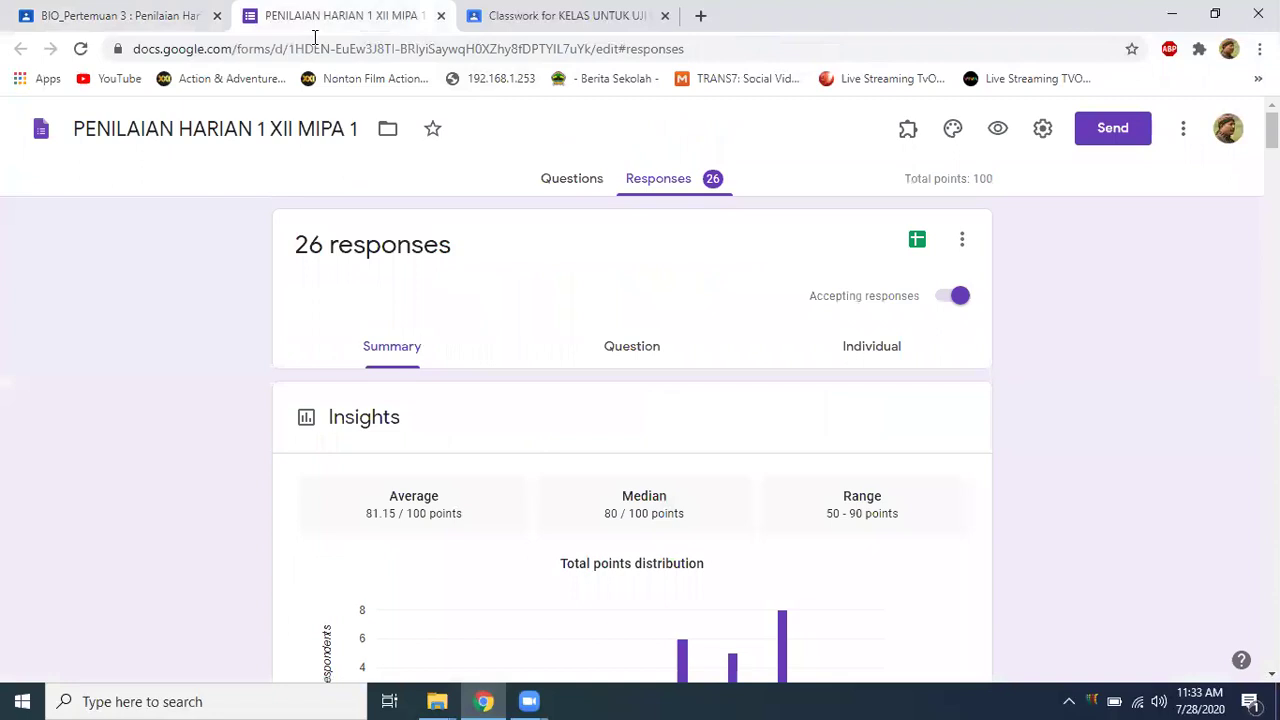
pyautogui.click(692, 190)
pyautogui.click(163, 15)
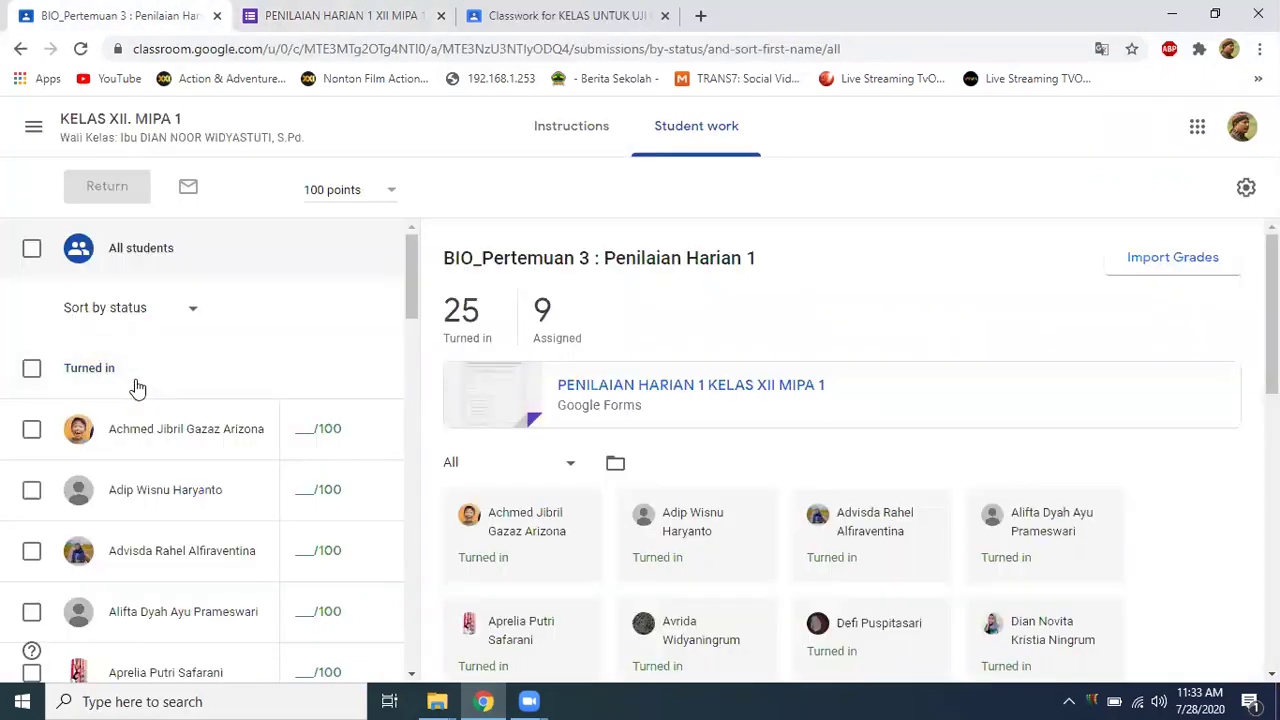
pyautogui.moveTo(414, 266)
pyautogui.mouseDown()
pyautogui.moveTo(428, 408)
pyautogui.moveTo(415, 255)
pyautogui.mouseUp()
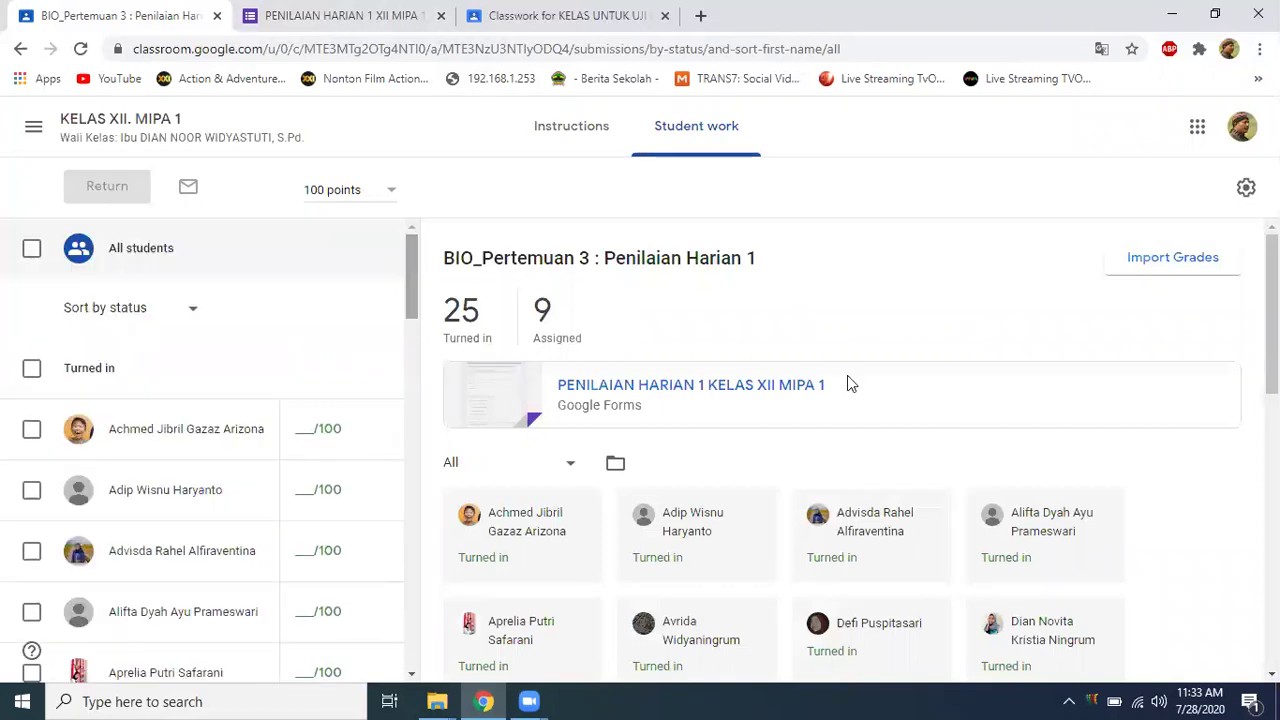
# Import the quiz form's grades into the BIO_Pertemuan 3 : Penilaian Harian 1 assignment.
pyautogui.click(1170, 262)
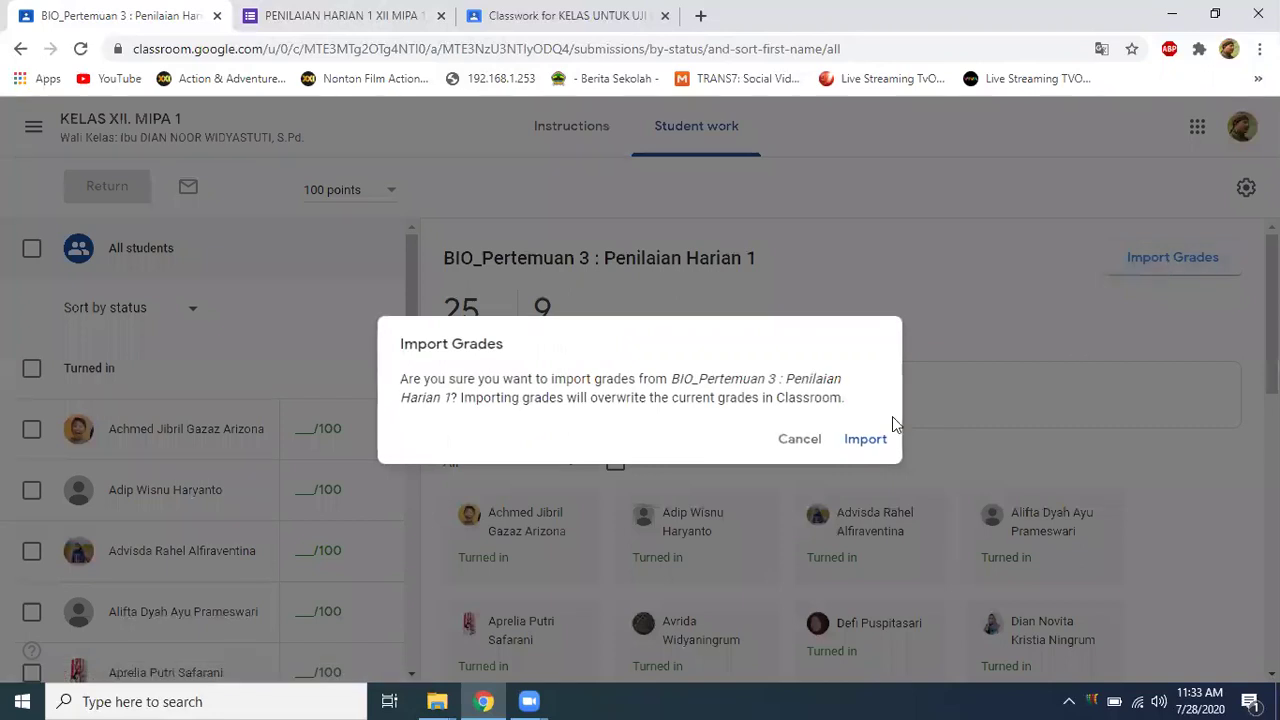
pyautogui.click(860, 443)
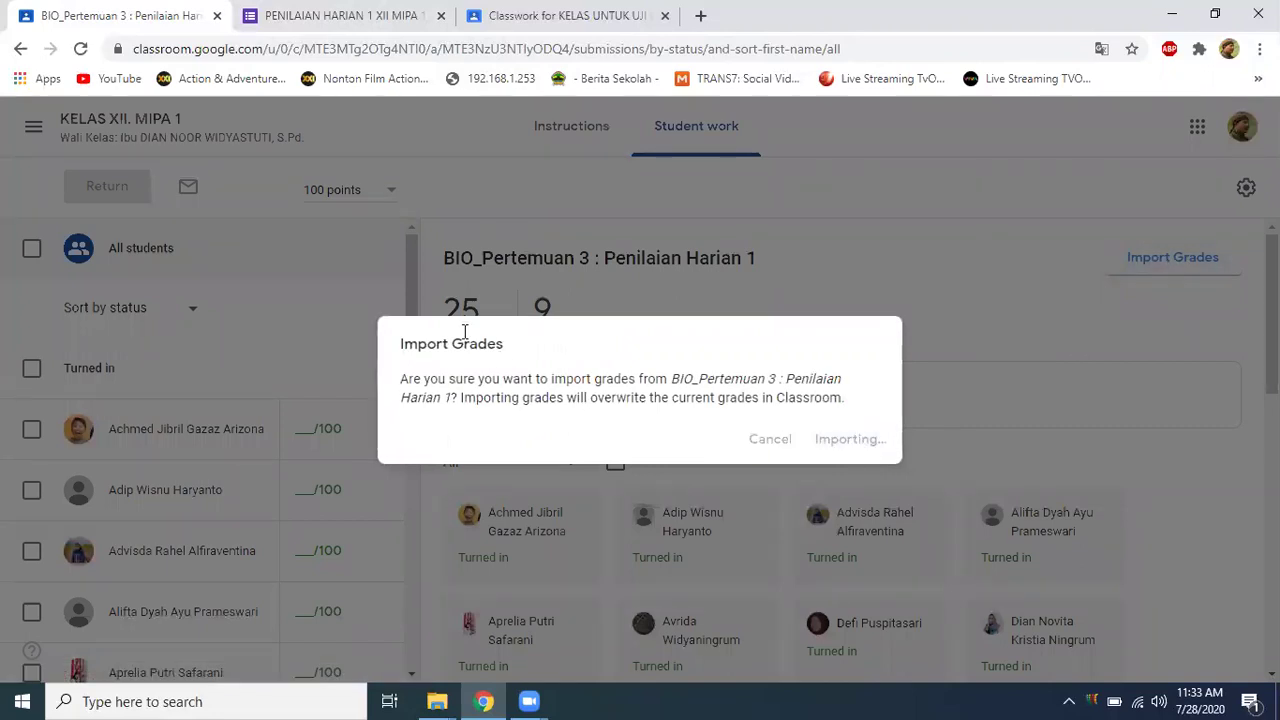
pyautogui.click(370, 20)
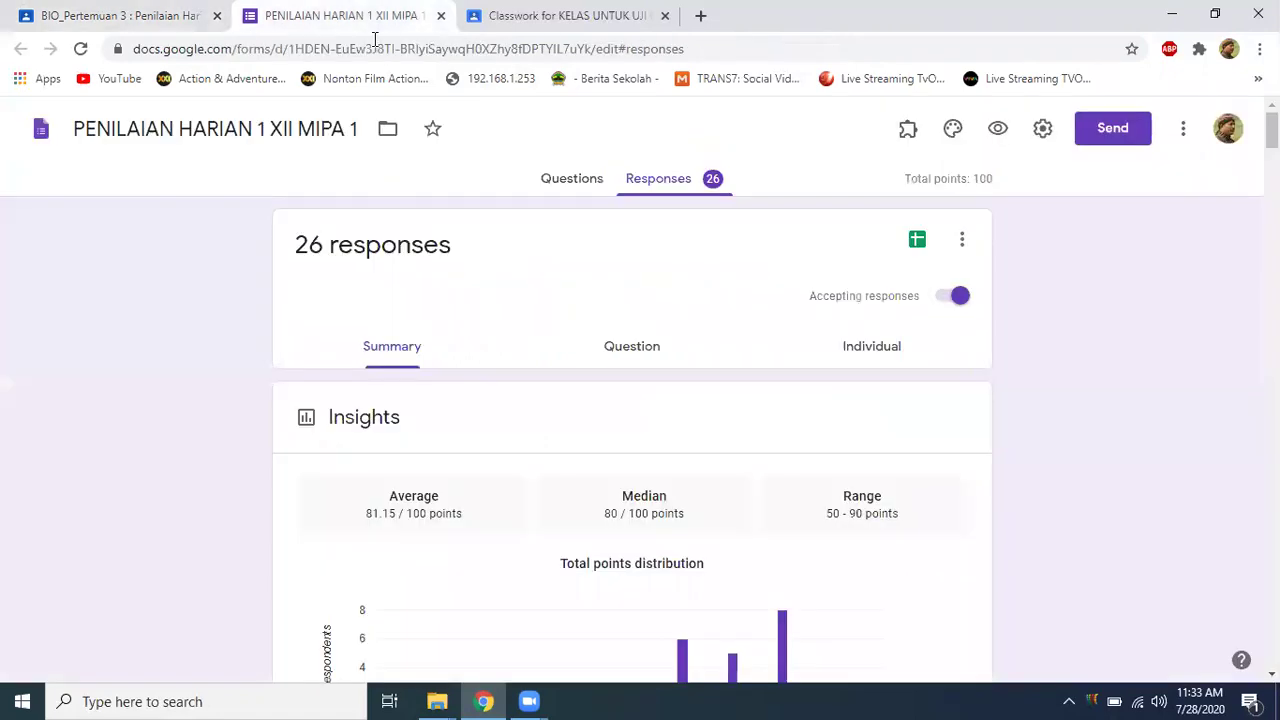
pyautogui.click(110, 16)
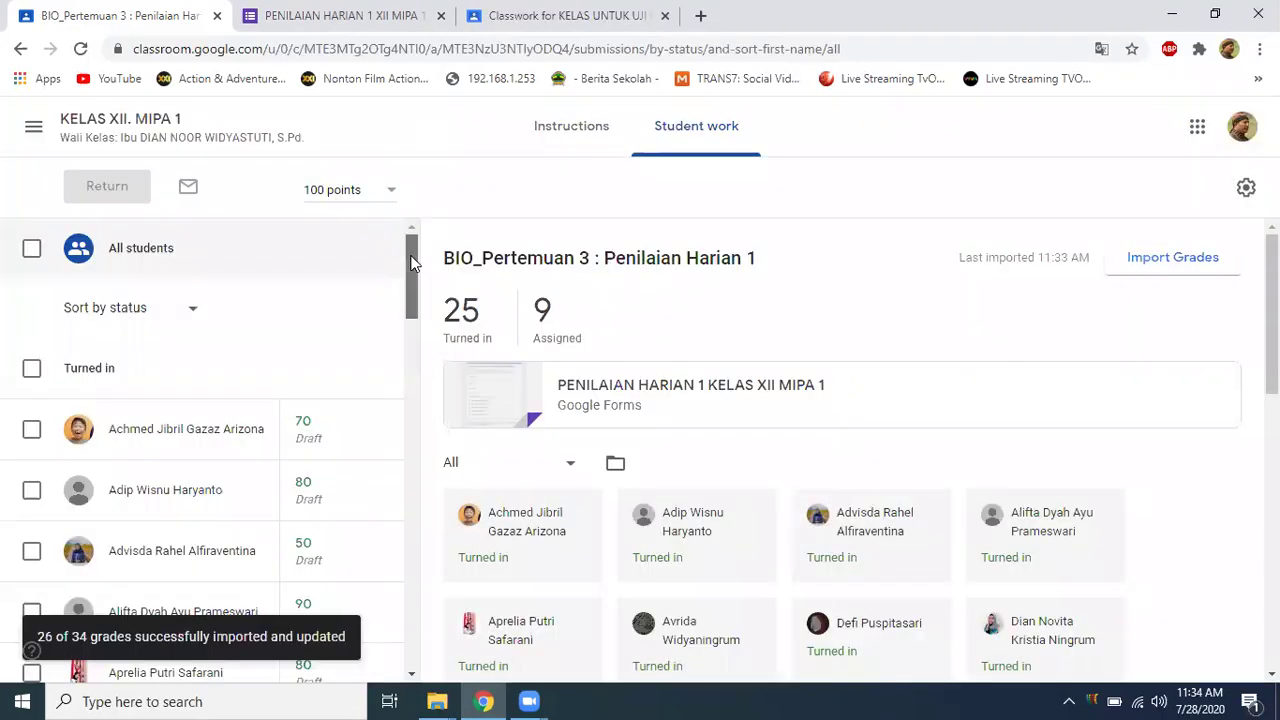
# Look through the imported draft grades in the student list of the Penilaian Harian 1 assignment.
pyautogui.moveTo(411, 262)
pyautogui.mouseDown()
pyautogui.moveTo(411, 297)
pyautogui.moveTo(412, 278)
pyautogui.mouseUp()
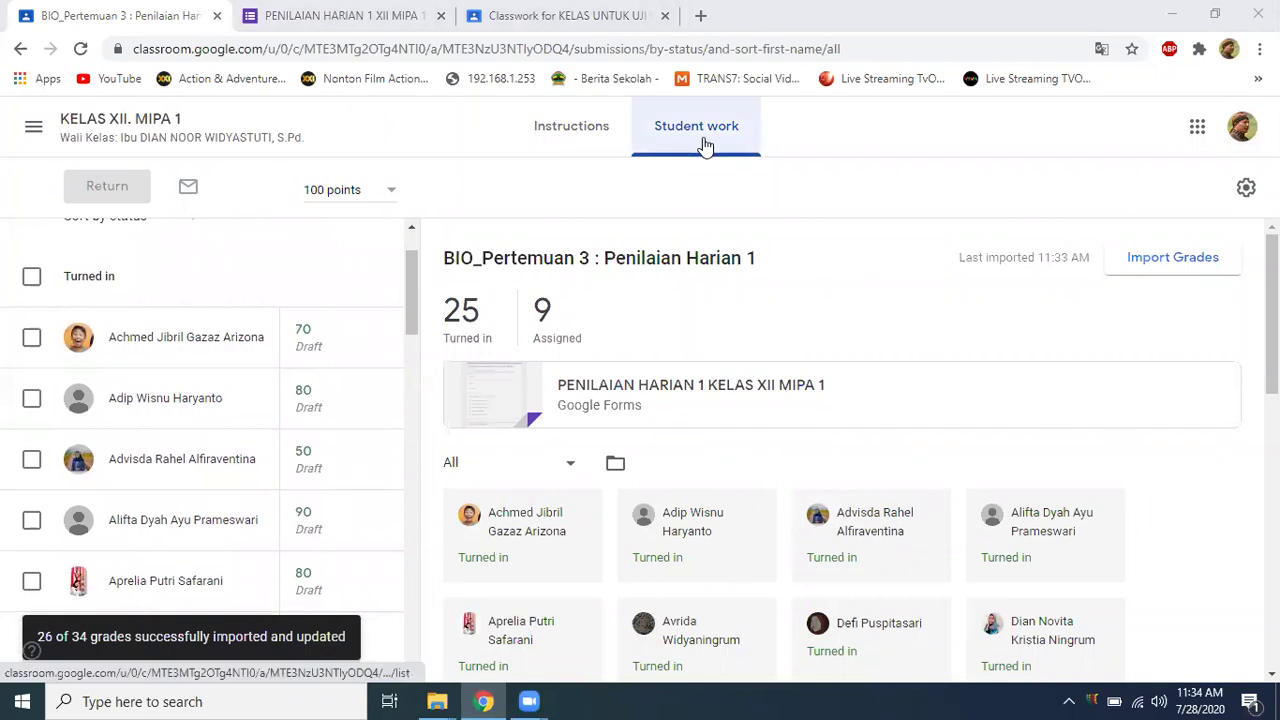
pyautogui.click(390, 20)
pyautogui.click(148, 18)
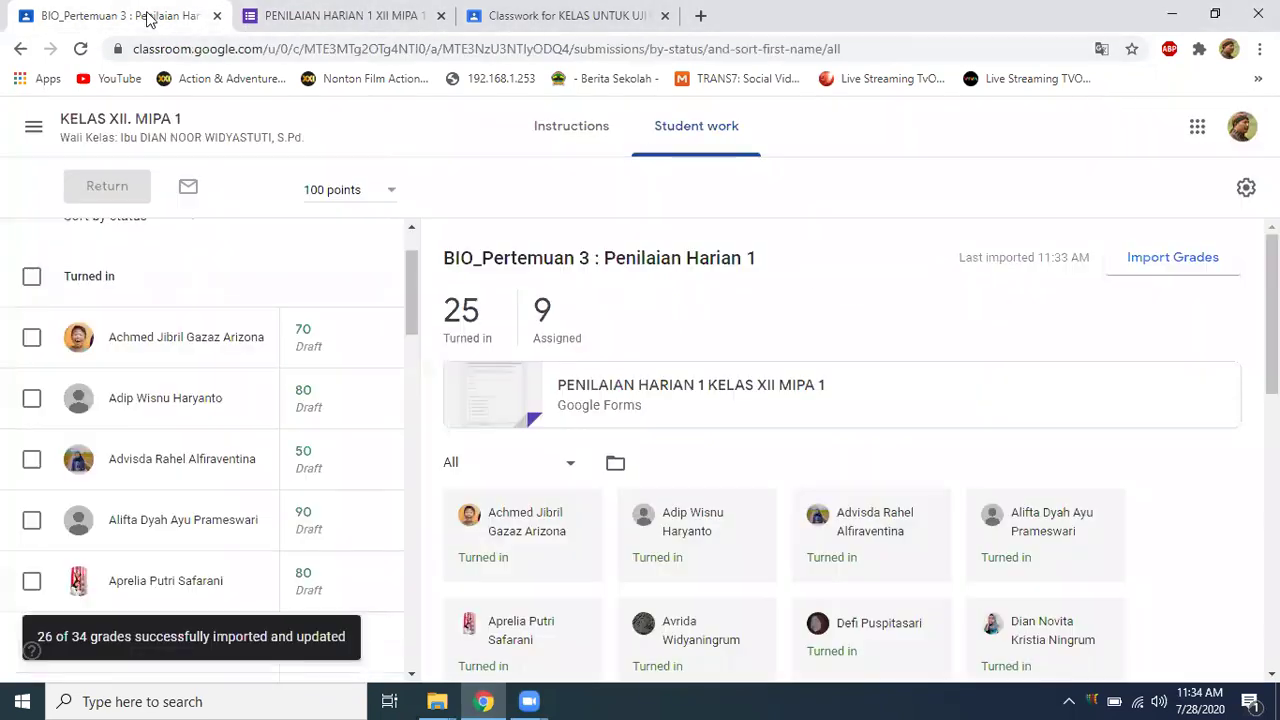
pyautogui.moveTo(409, 274)
pyautogui.mouseDown()
pyautogui.moveTo(426, 466)
pyautogui.moveTo(414, 594)
pyautogui.moveTo(399, 257)
pyautogui.mouseUp()
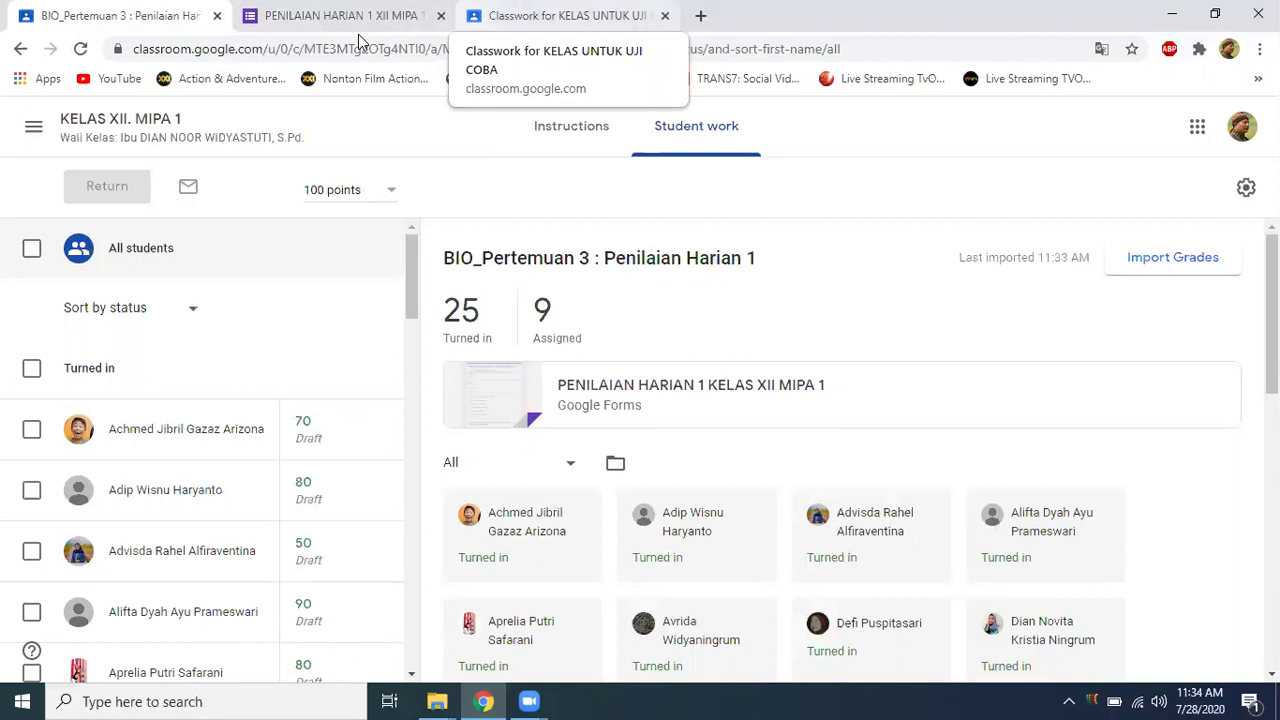
# Create a quiz assignment in the KELAS UNTUK UJI COBA class with the title "PENILAIAN TENGAH SEMESTER".
pyautogui.hotkey('ctrl', '3')
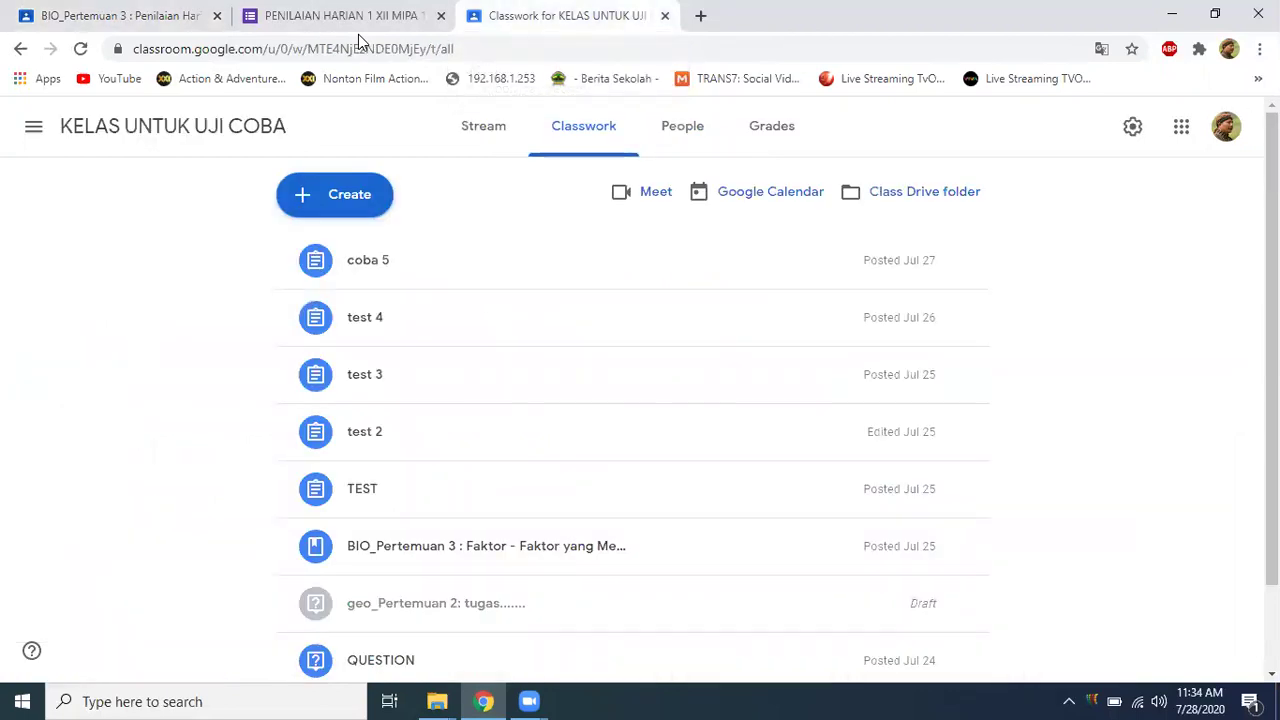
pyautogui.click(323, 205)
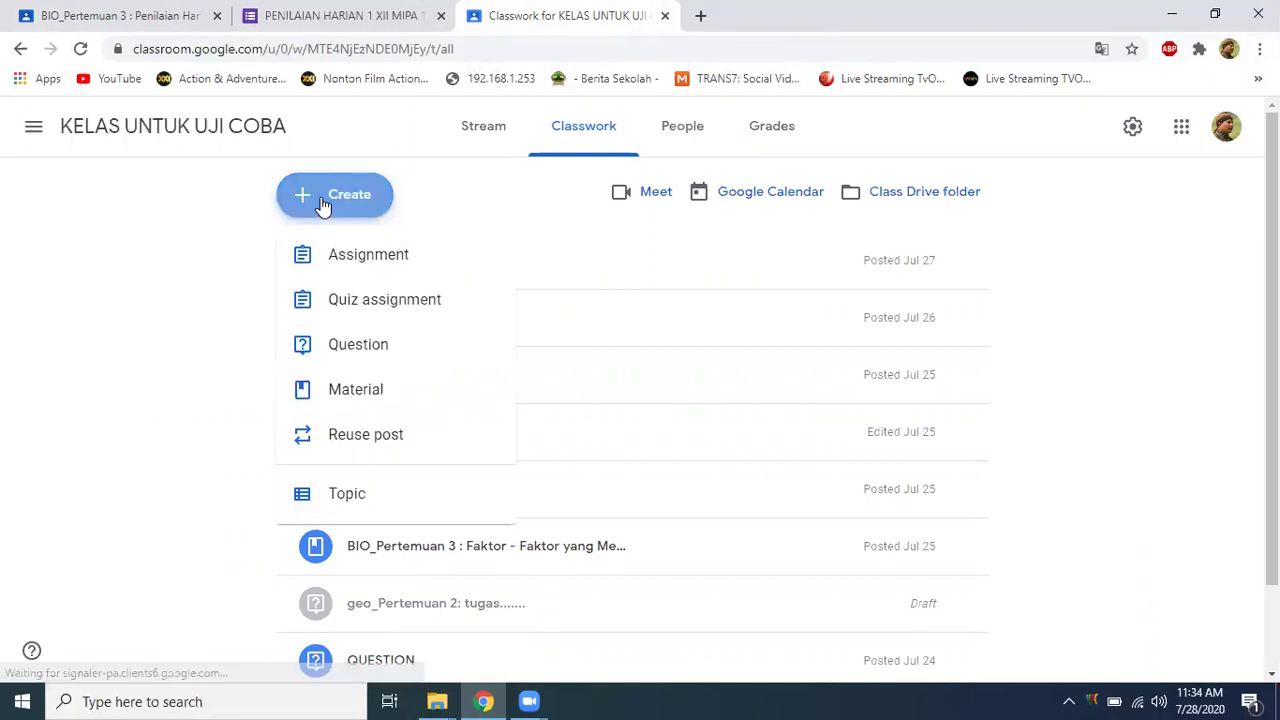
pyautogui.click(355, 313)
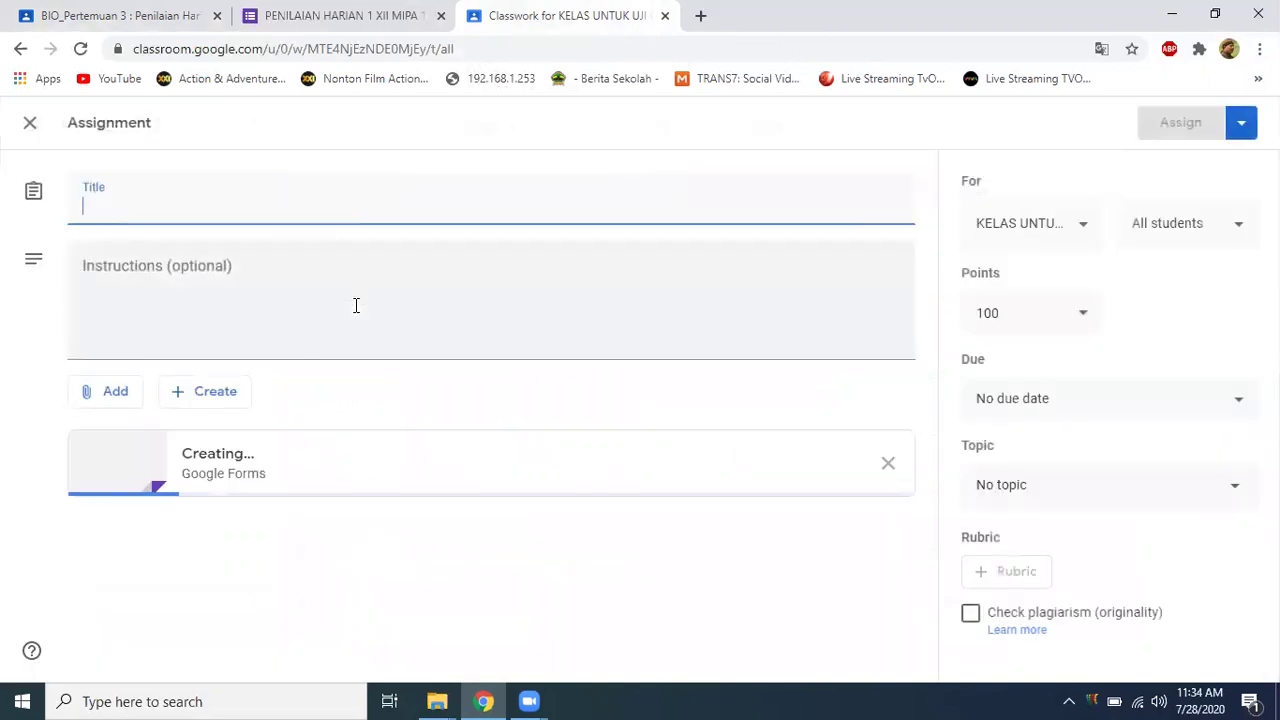
pyautogui.click(197, 204)
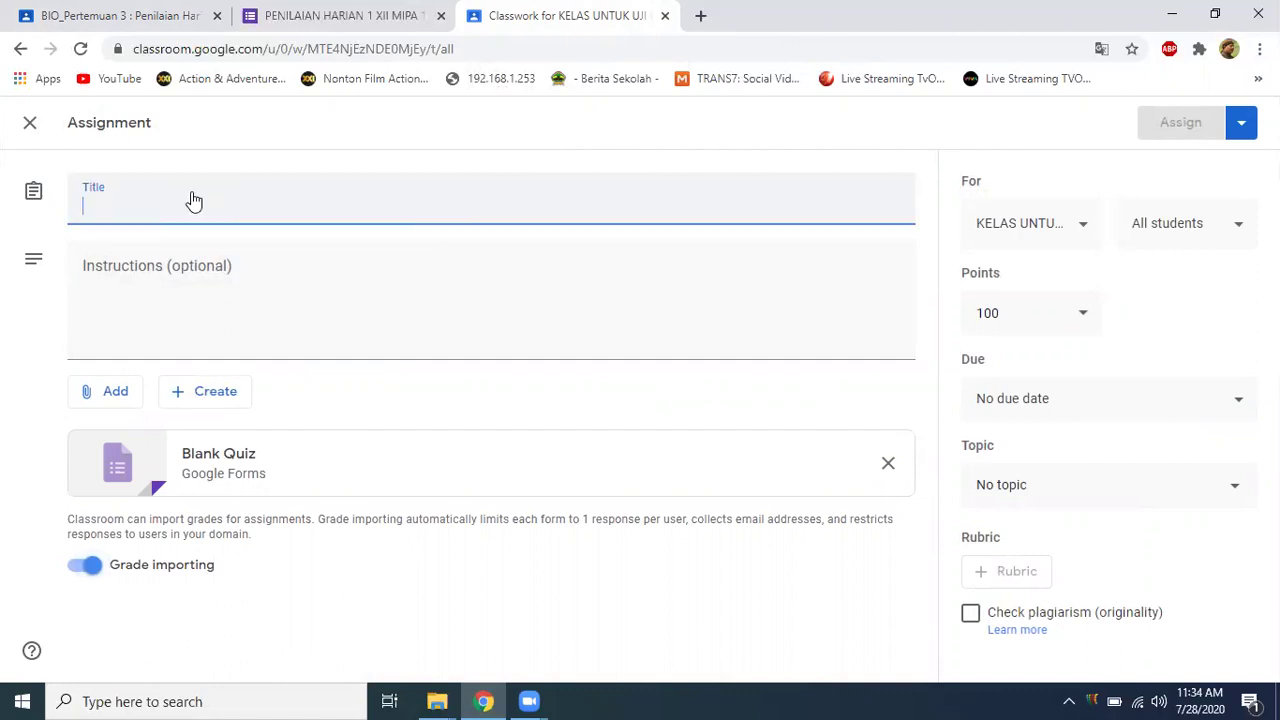
pyautogui.write('PENILA')
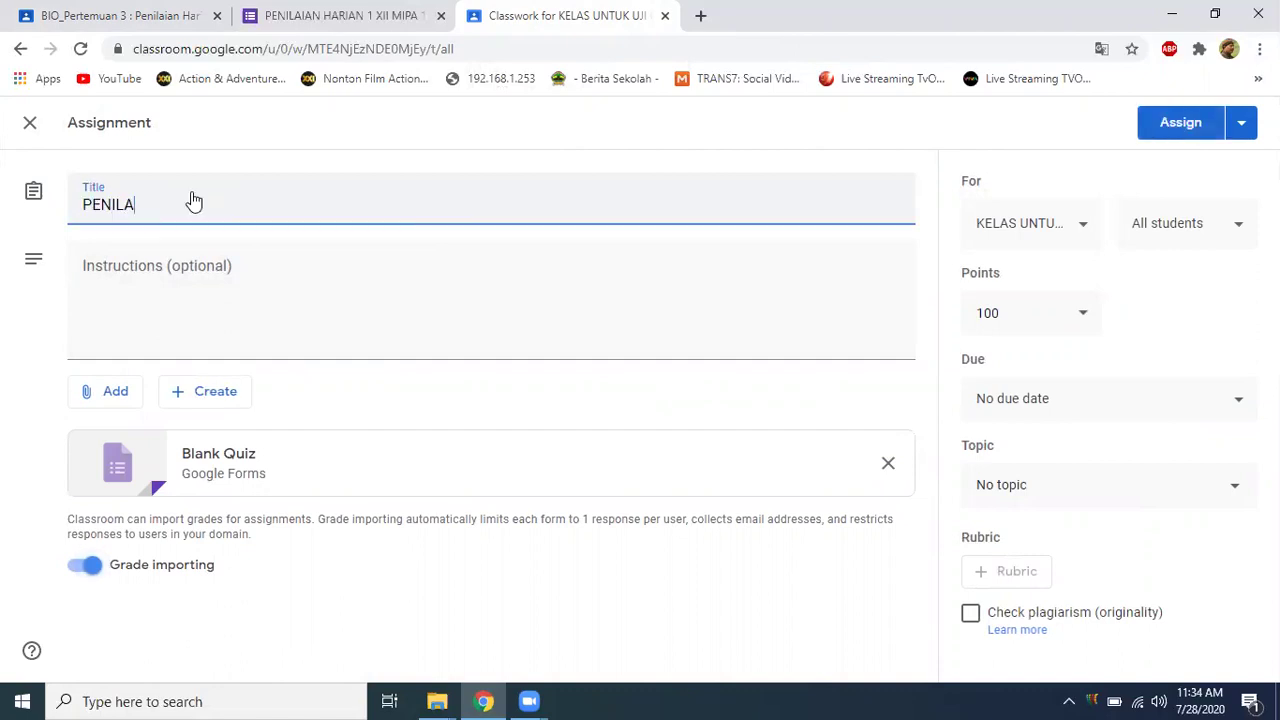
pyautogui.write('IAN TENGAH SEMESTER')
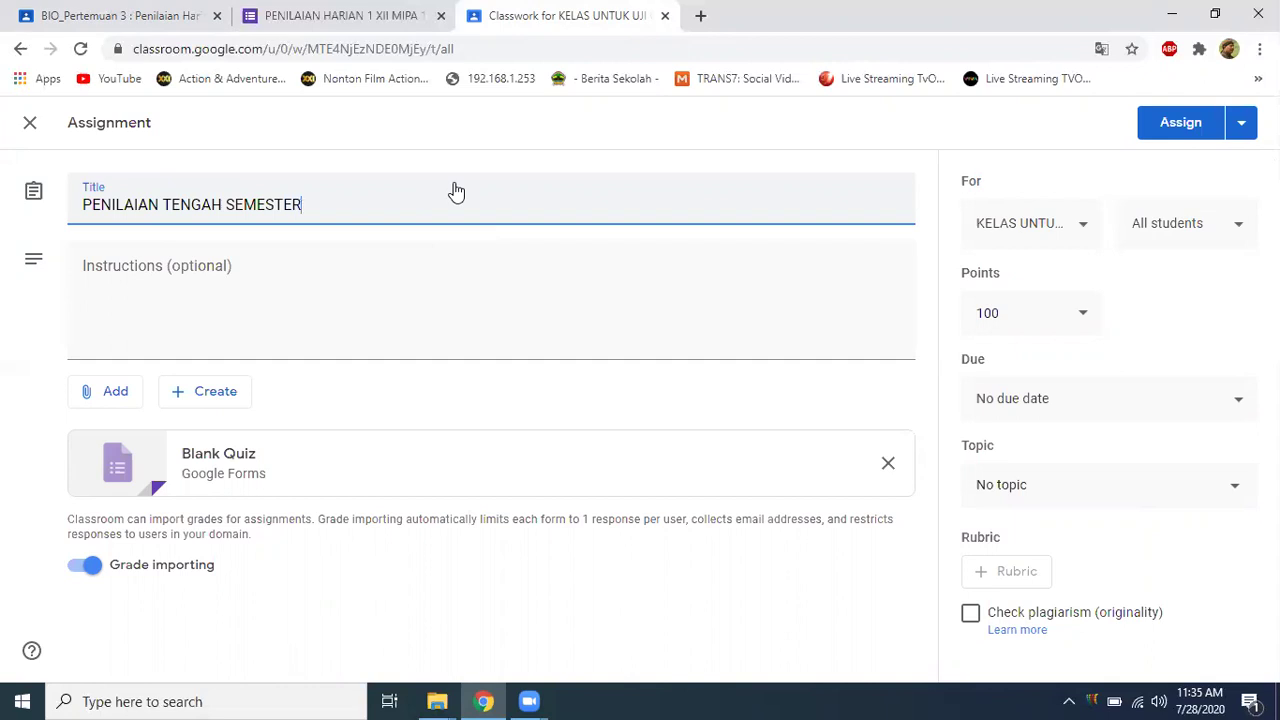
# Enter the assignment instructions "KERJAKAN SOAL MELALUI LINK DI BAWAH INI".
pyautogui.click(191, 267)
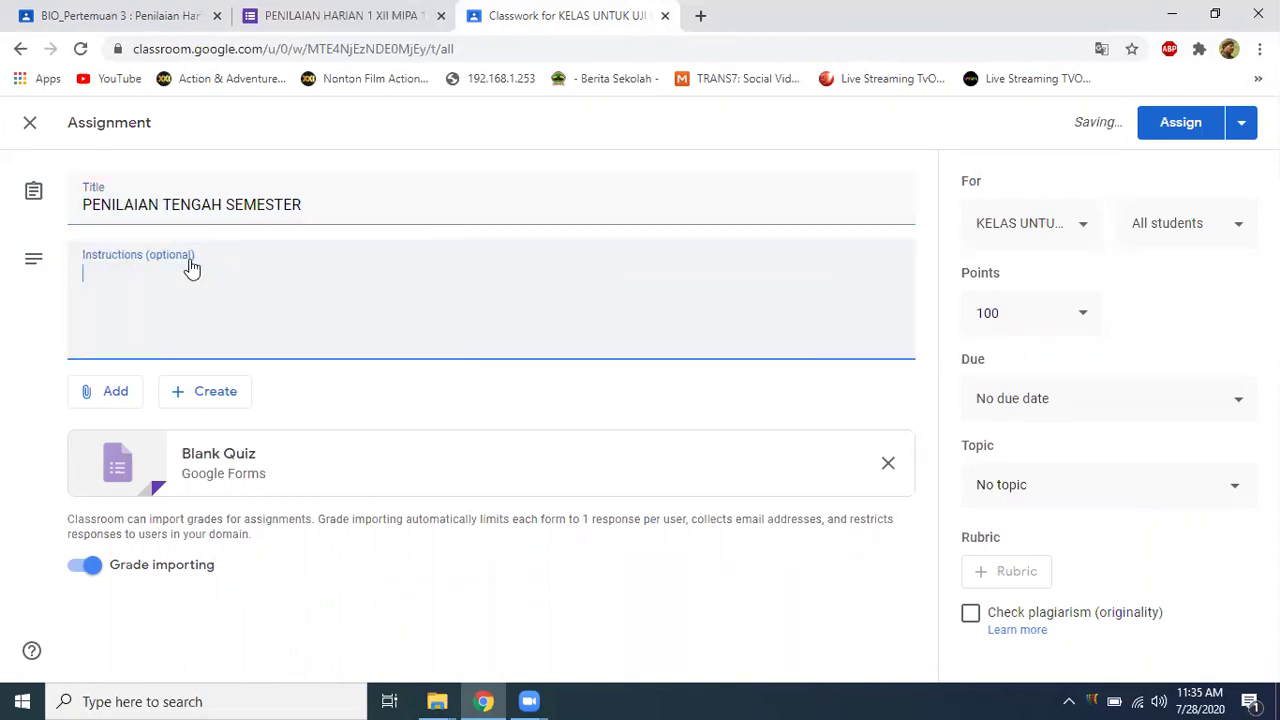
pyautogui.write('KAJA')
pyautogui.press('BackSpace')
pyautogui.press('BackSpace')
pyautogui.press('BackSpace')
pyautogui.press('BackSpace')
pyautogui.write('KERJAKAN')
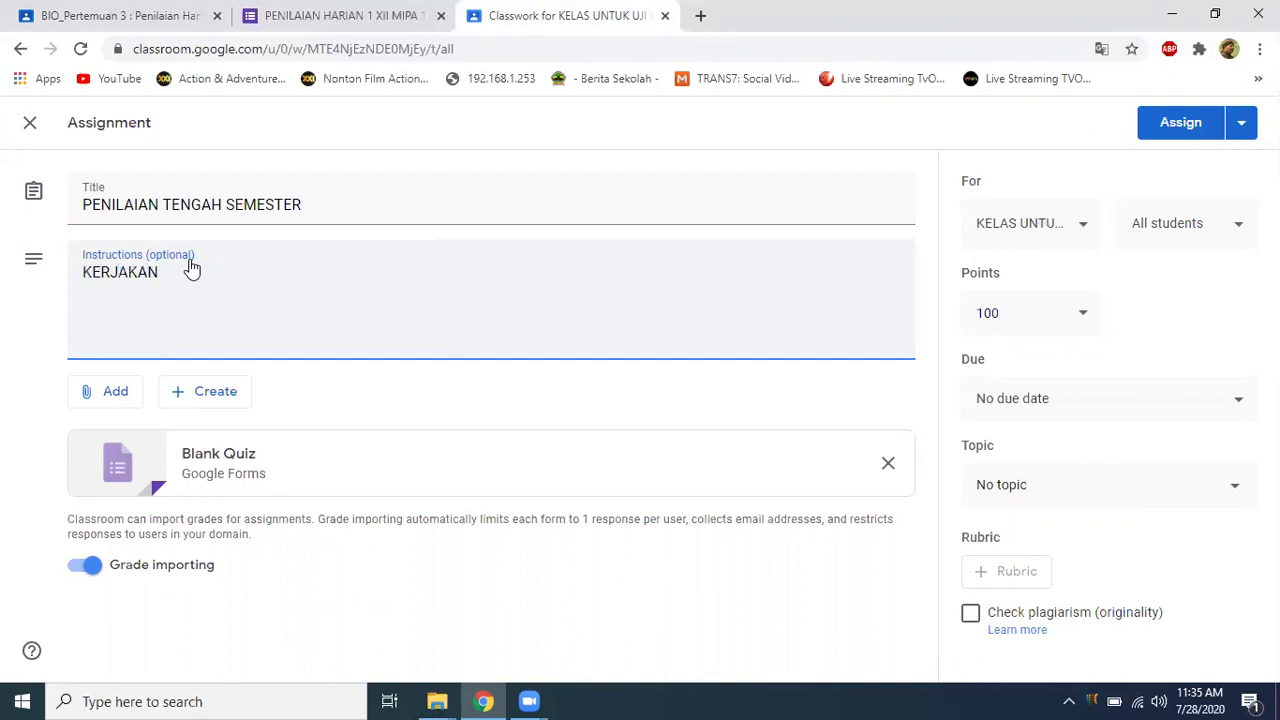
pyautogui.write(' SOAL')
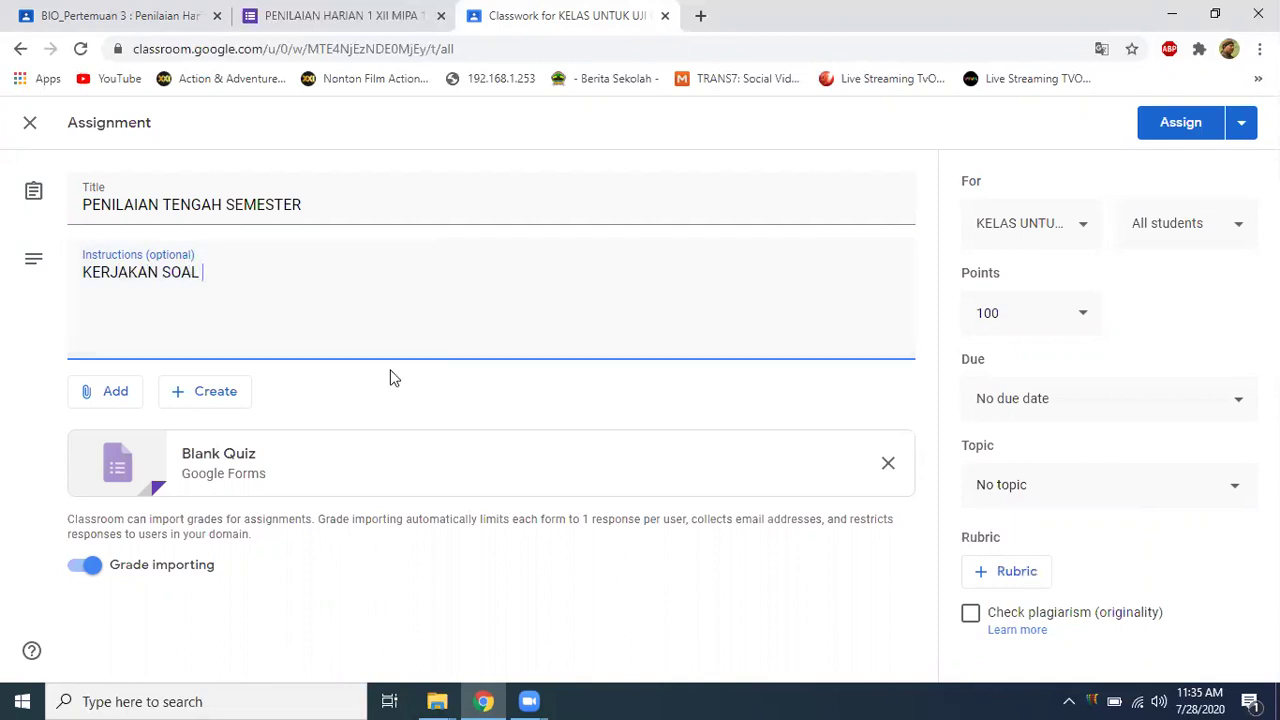
pyautogui.write(' MELALUI')
pyautogui.press('BackSpace')
pyautogui.write('UI LING')
pyautogui.press('BackSpace')
pyautogui.write('K DI BAWAH INI')
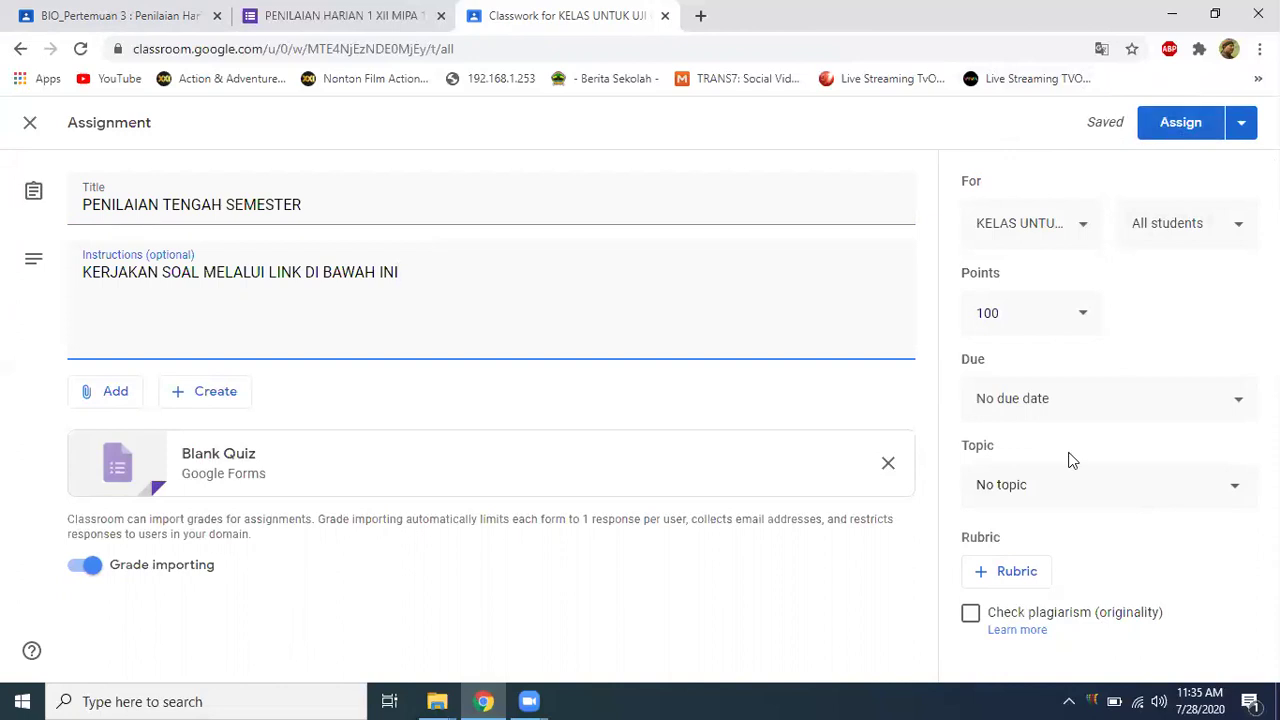
# Open the attached Blank Quiz form for editing and change its form title to "PHB.....".
pyautogui.click(213, 455)
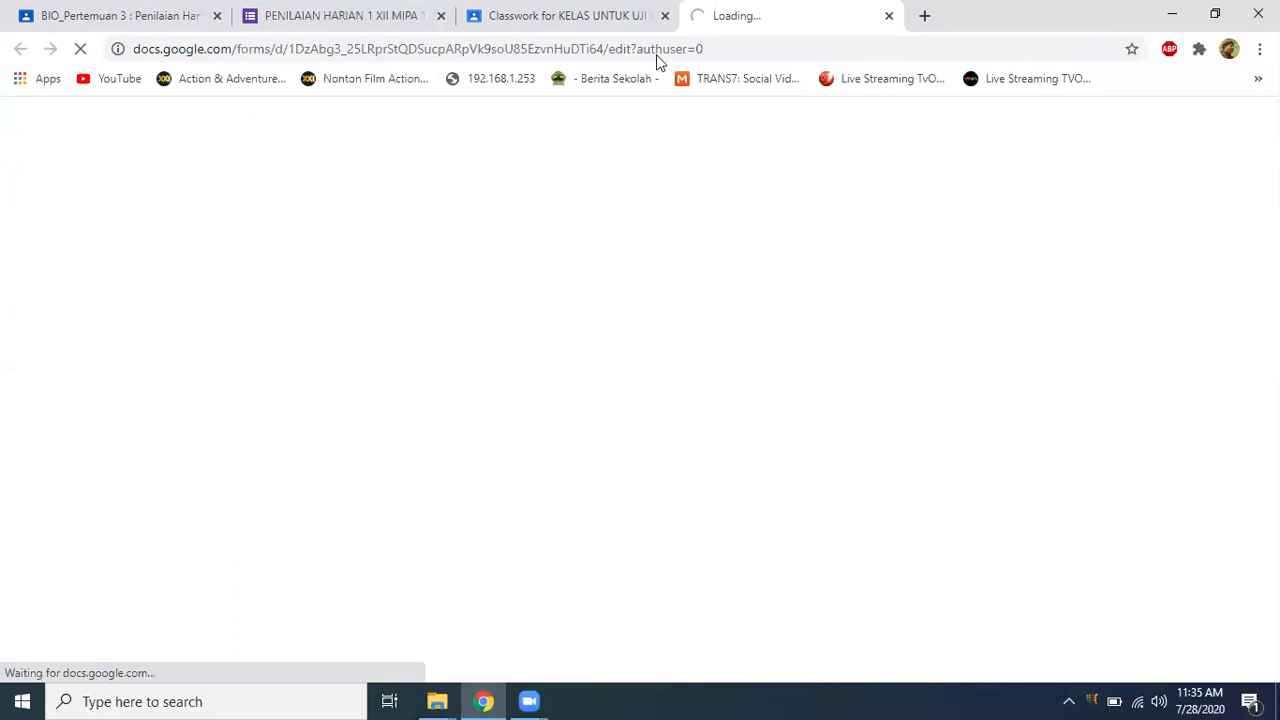
pyautogui.click(560, 15)
pyautogui.click(217, 462)
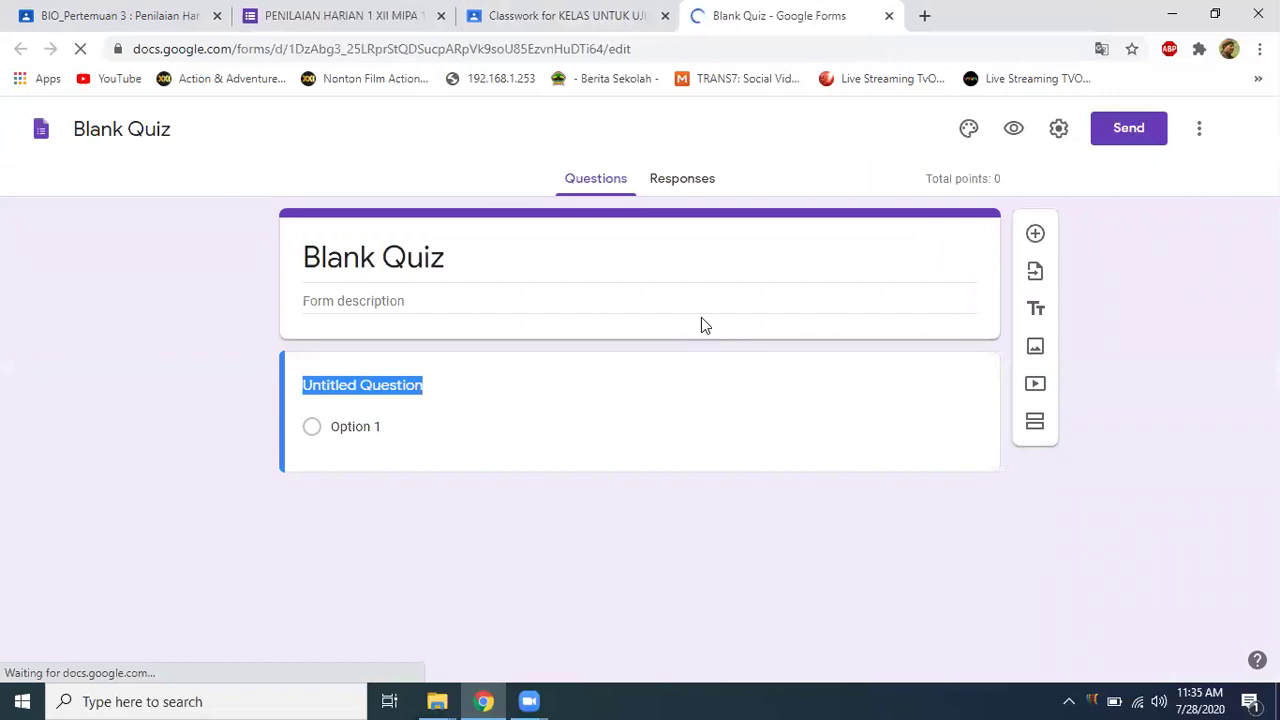
pyautogui.click(440, 254)
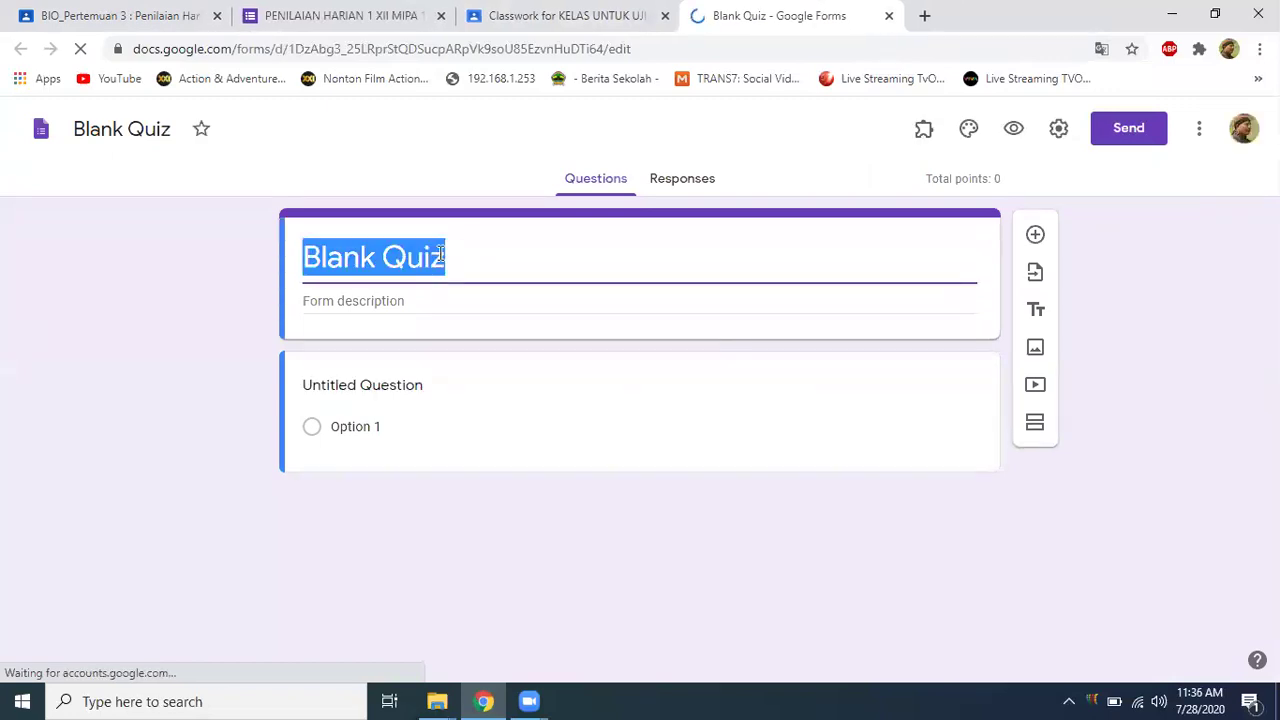
pyautogui.write('ph')
pyautogui.press('BackSpace')
pyautogui.press('BackSpace')
pyautogui.write('P')
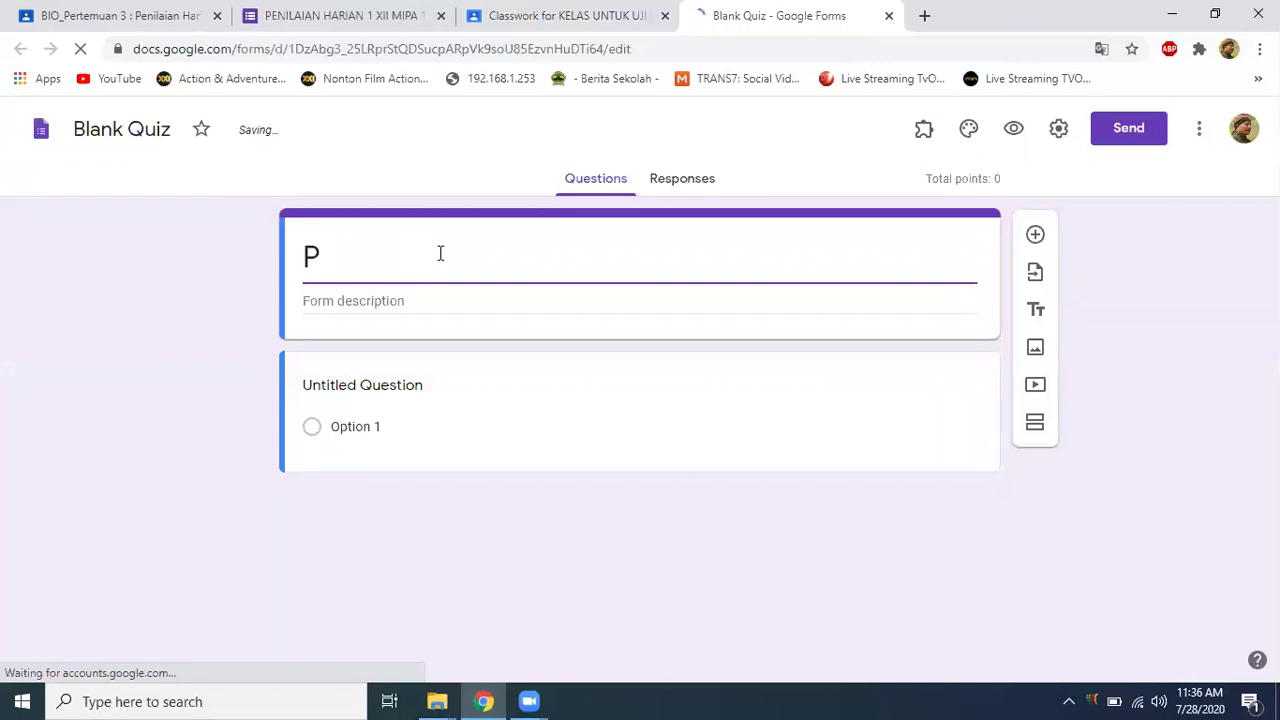
pyautogui.write('HB.')
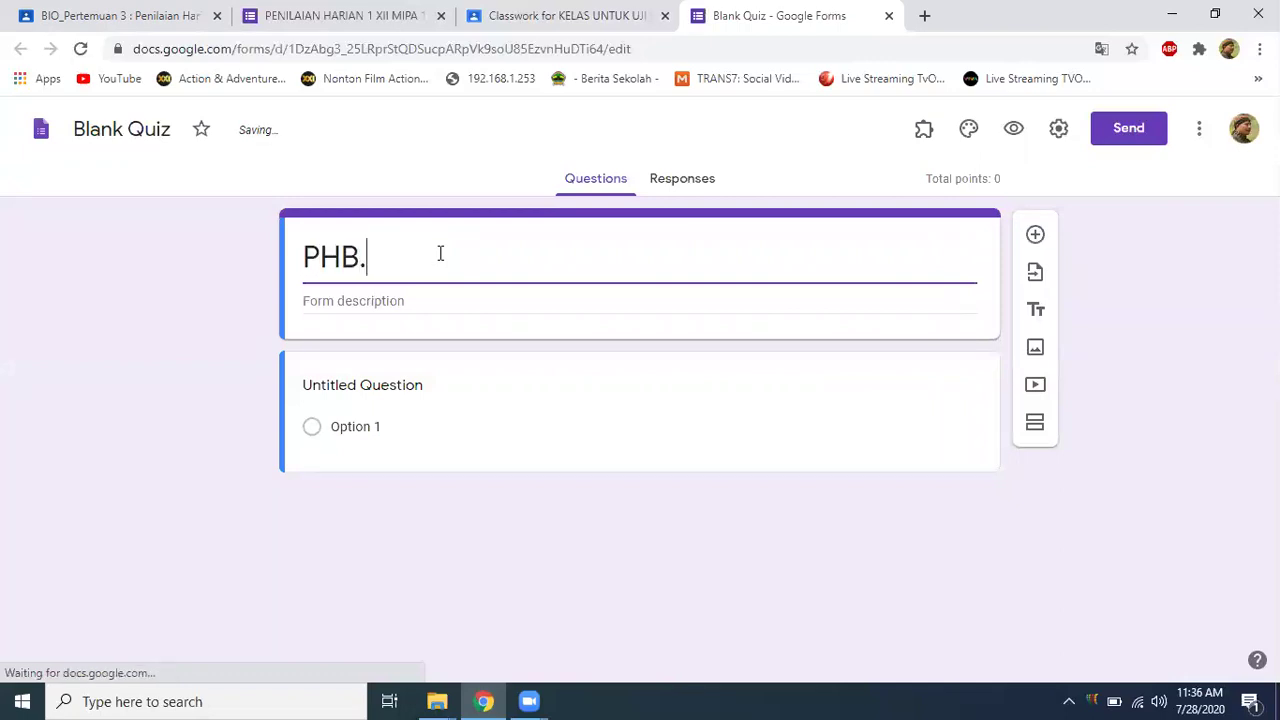
pyautogui.write('....')
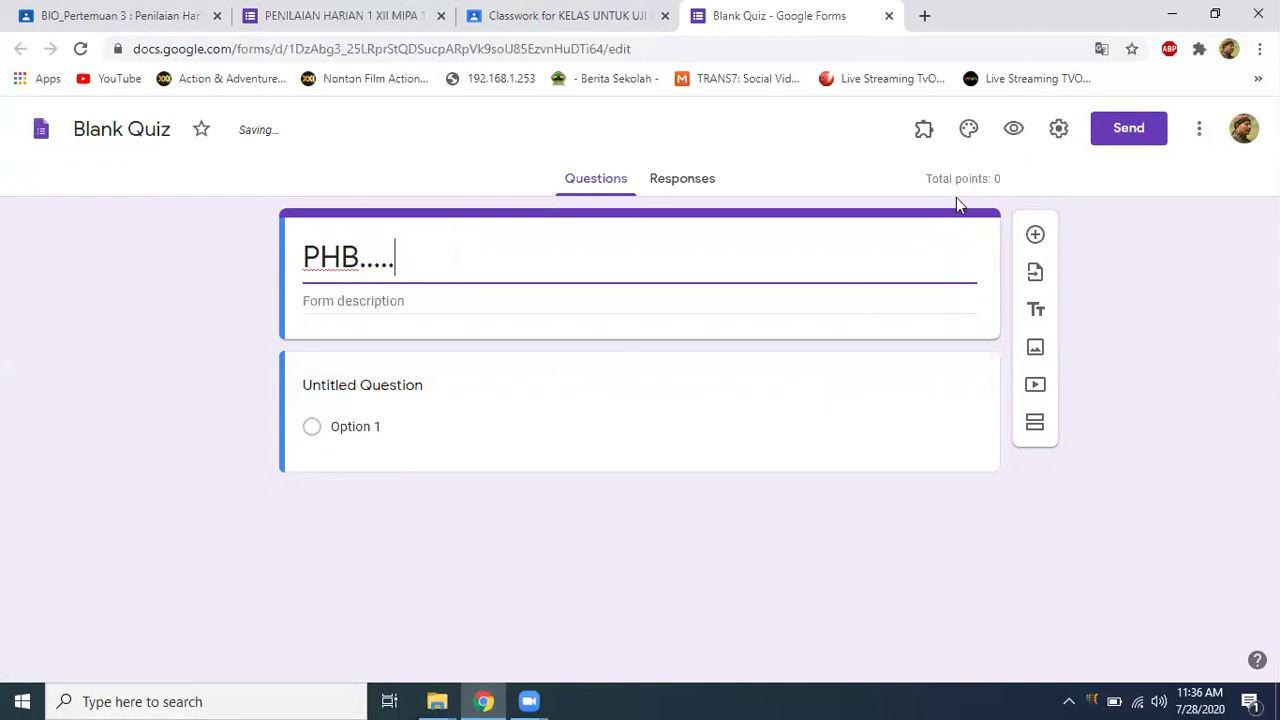
# In the quiz form's general settings, limit respondents to 1 response and turn on collecting email addresses.
pyautogui.click(1060, 131)
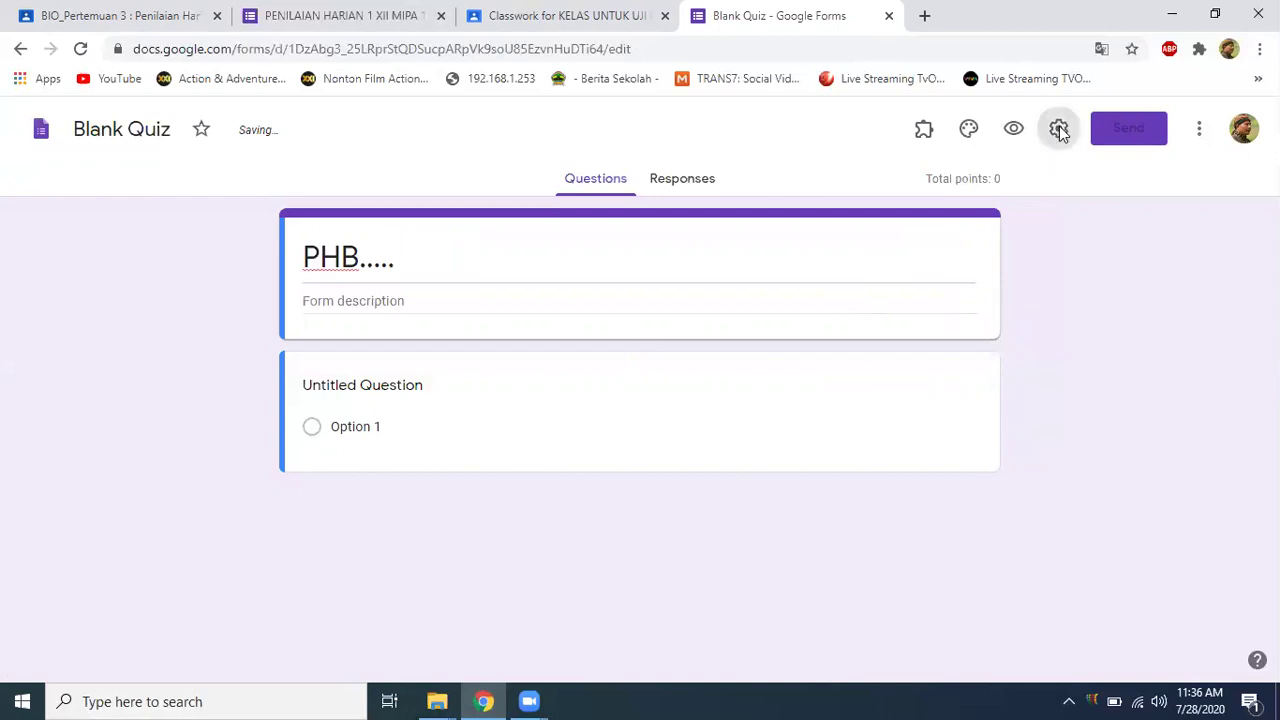
pyautogui.click(803, 219)
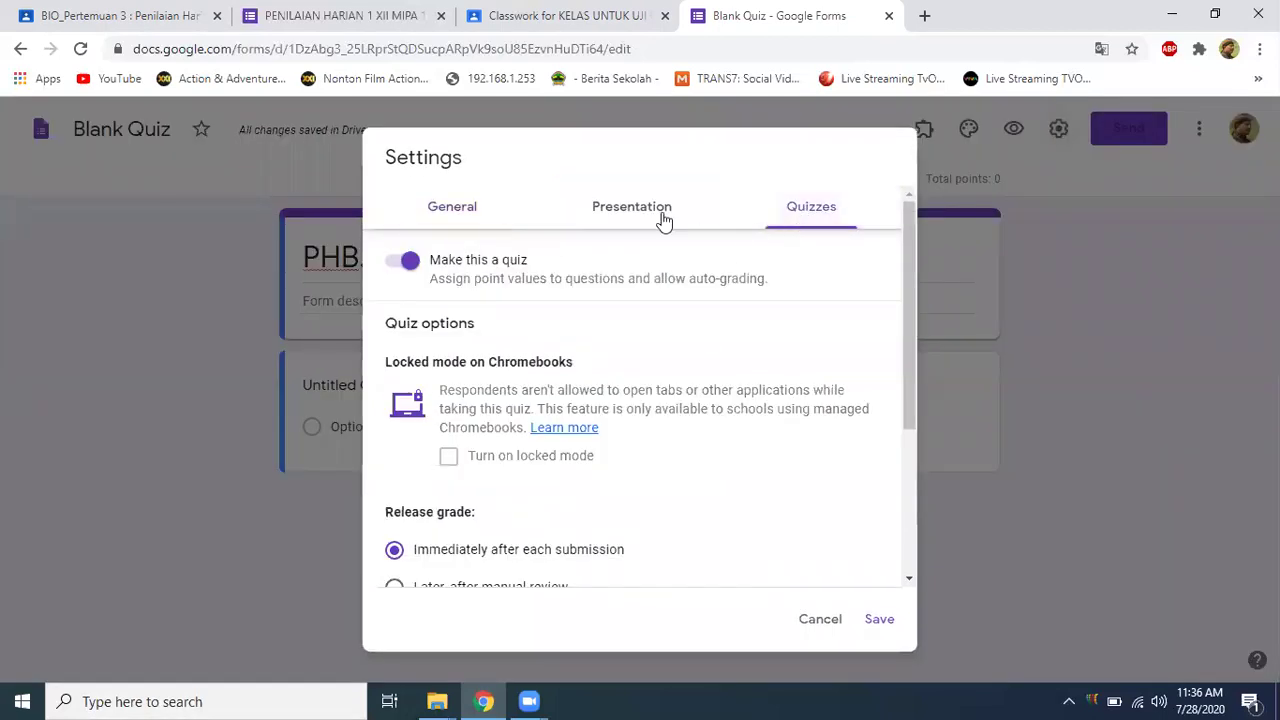
pyautogui.click(466, 209)
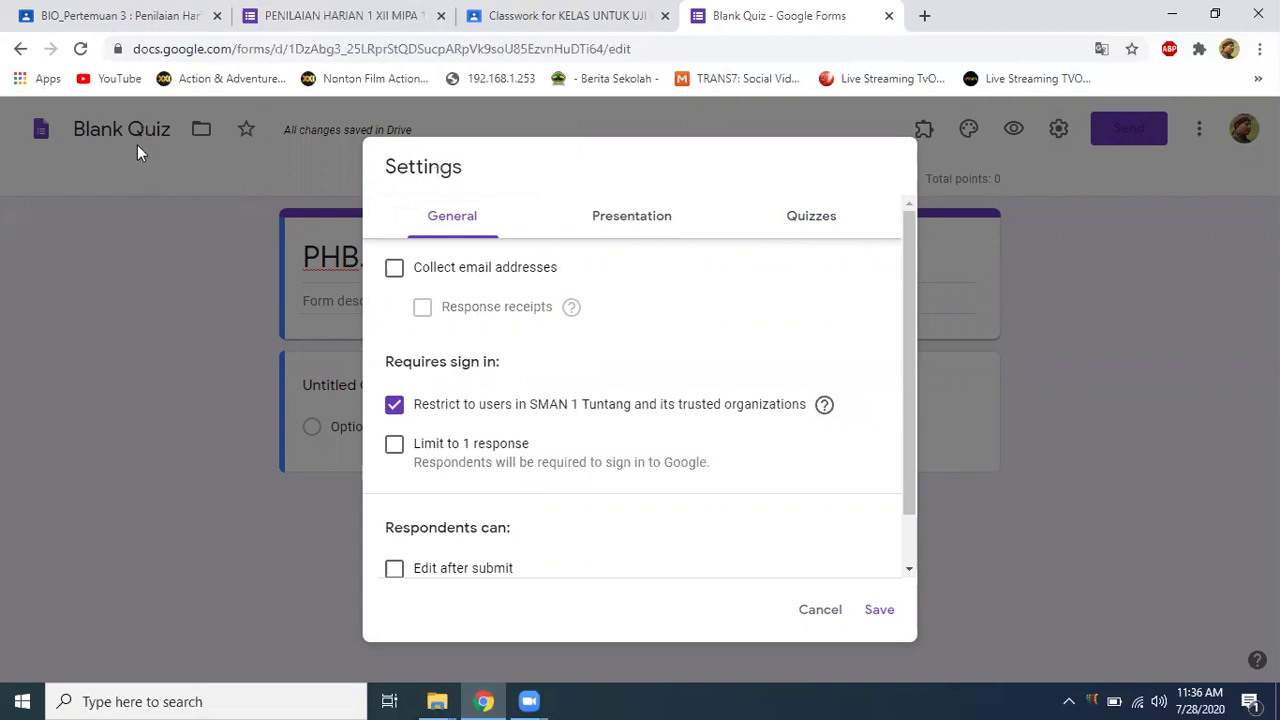
pyautogui.click(395, 447)
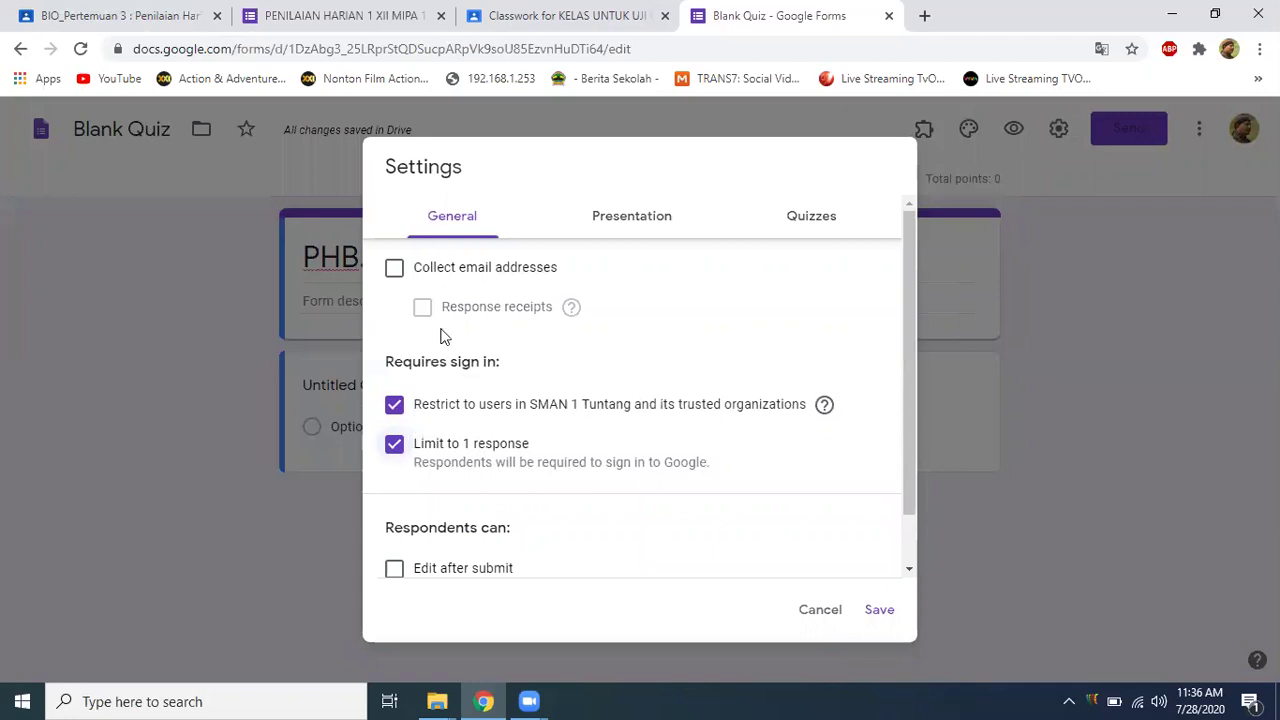
pyautogui.click(395, 272)
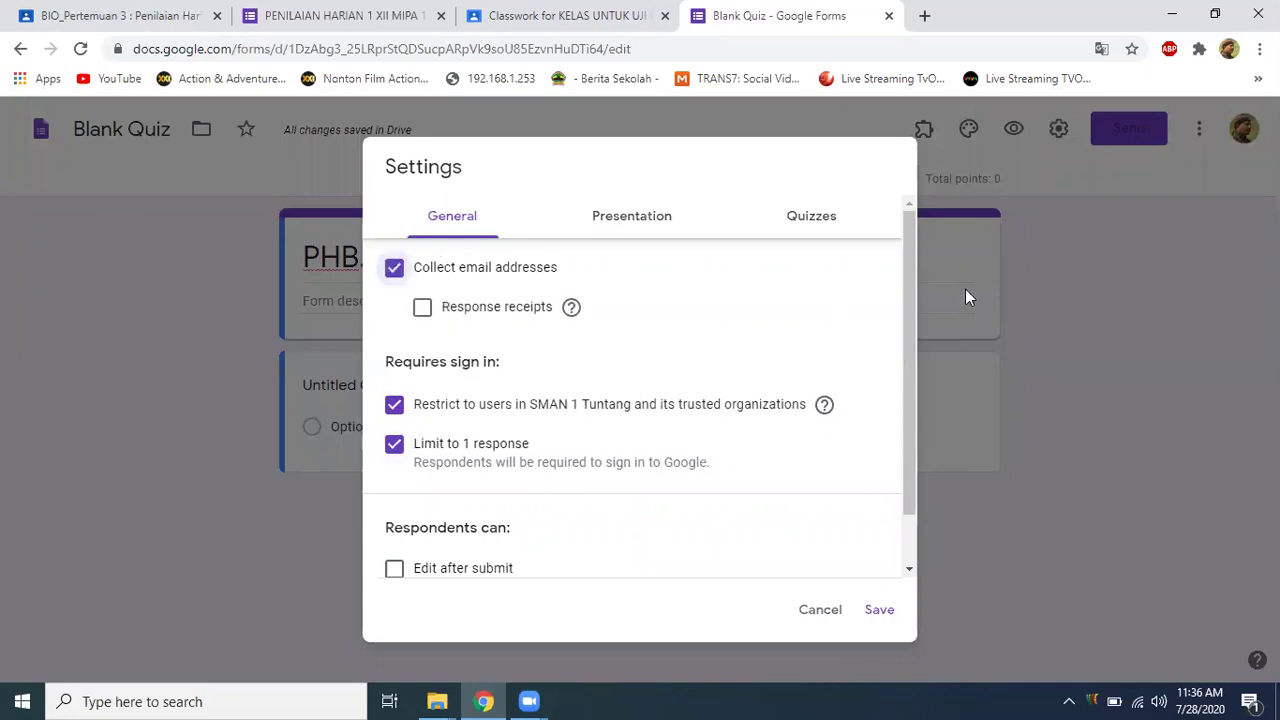
pyautogui.moveTo(911, 268); pyautogui.dragTo(905, 199)
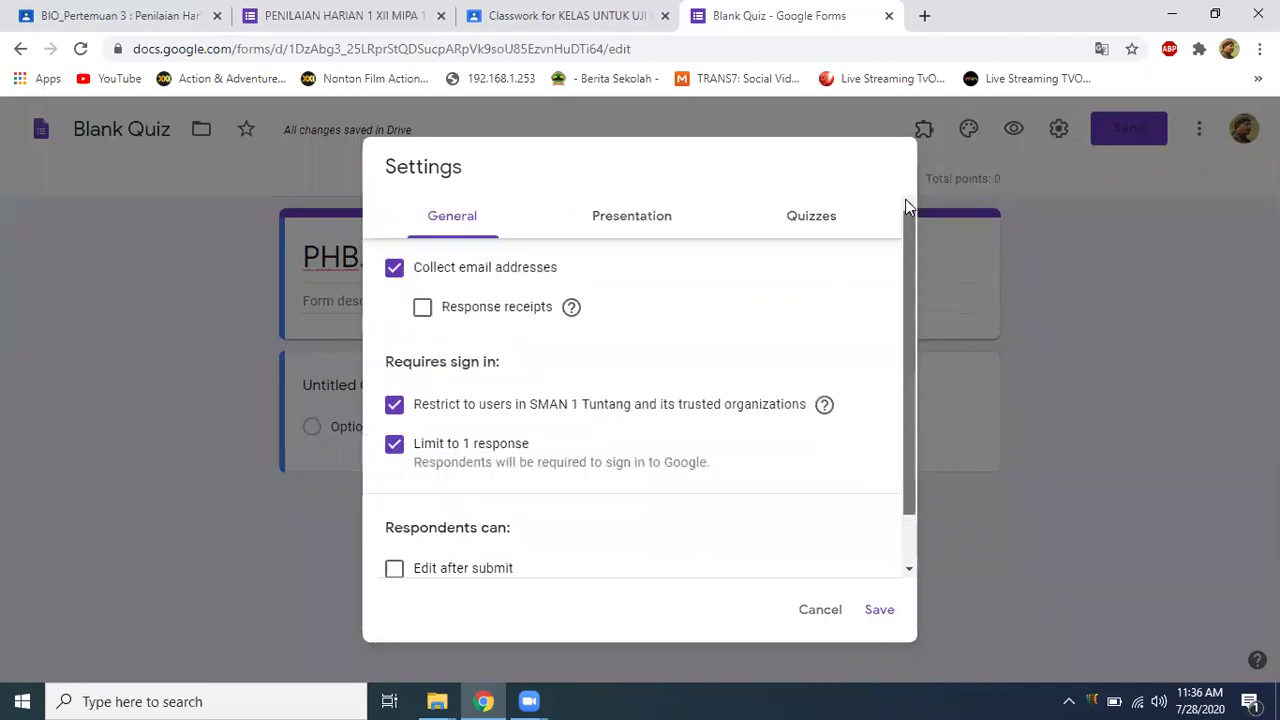
# Hide missed questions, correct answers and point values from respondents, set grade release to later after manual review, and save the settings.
pyautogui.click(630, 217)
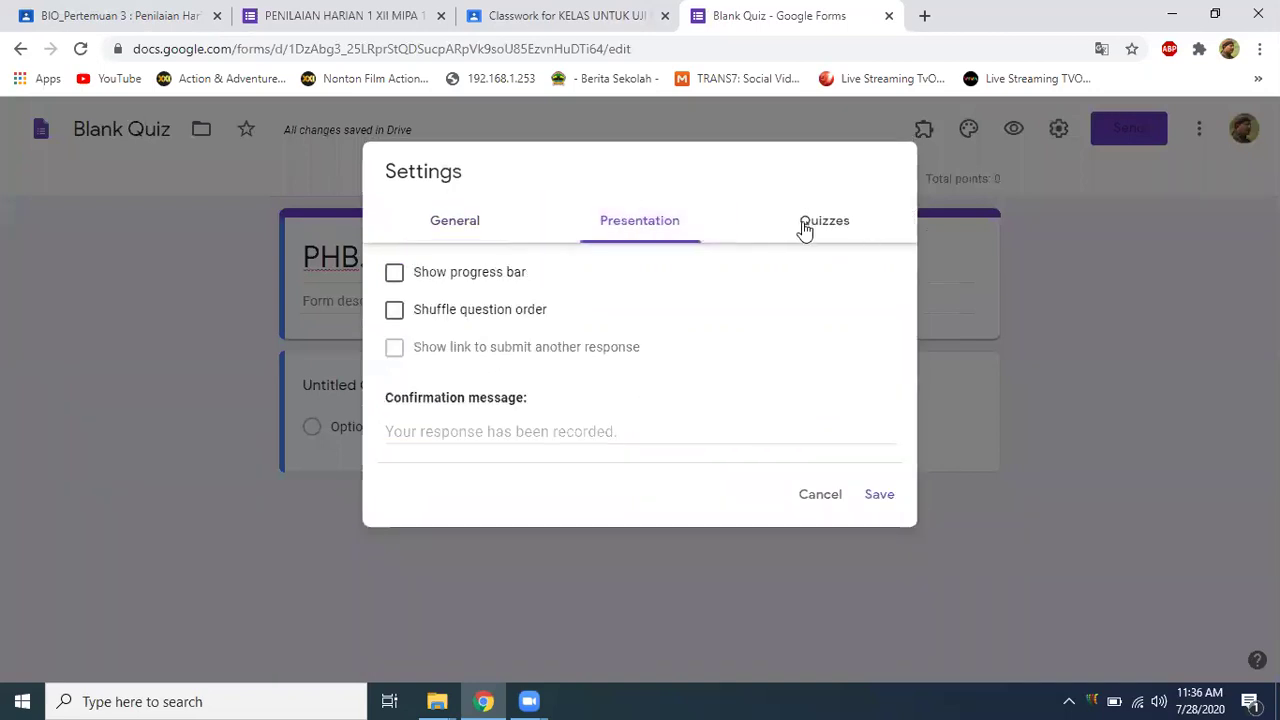
pyautogui.click(806, 226)
pyautogui.moveTo(912, 270); pyautogui.dragTo(922, 507)
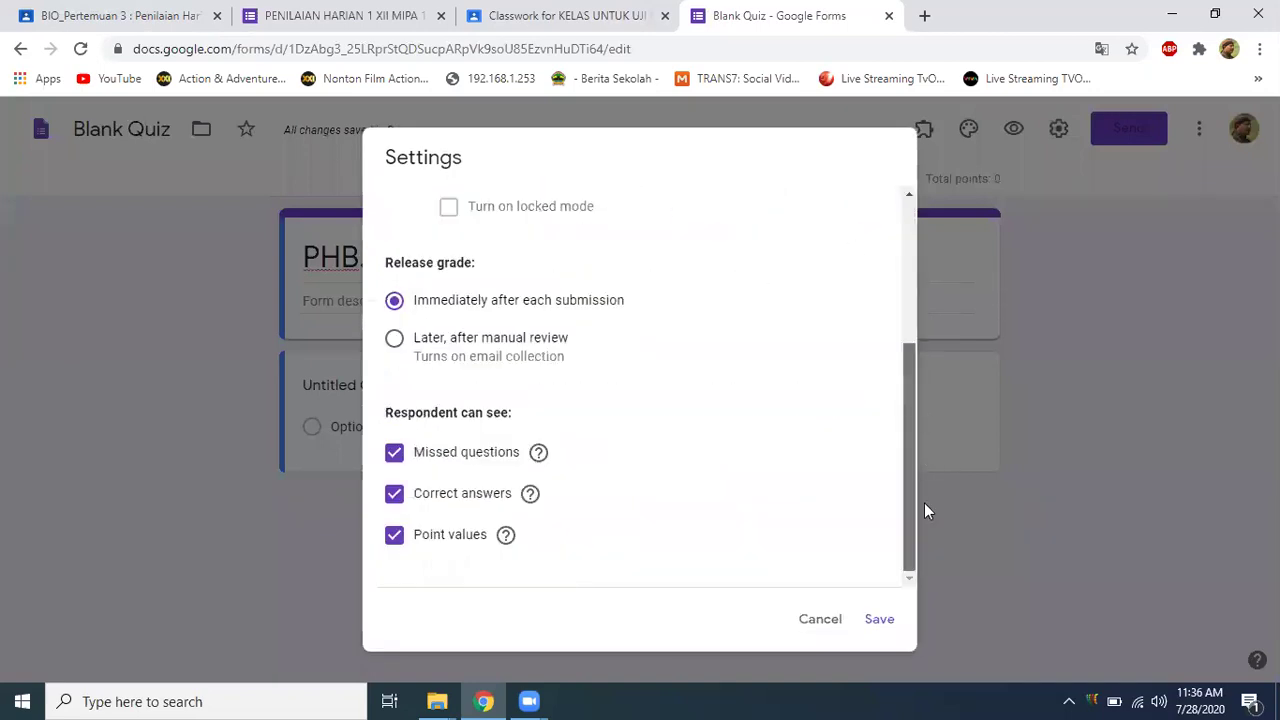
pyautogui.click(418, 452)
pyautogui.click(394, 493)
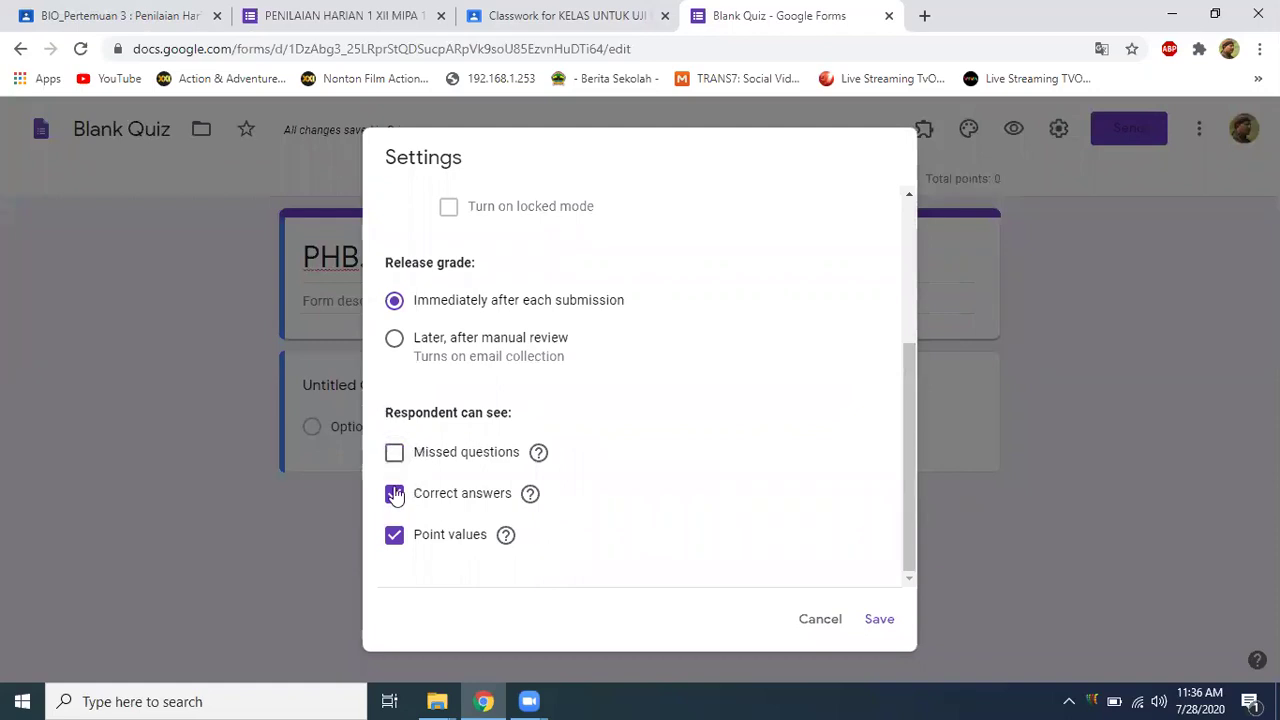
pyautogui.click(394, 536)
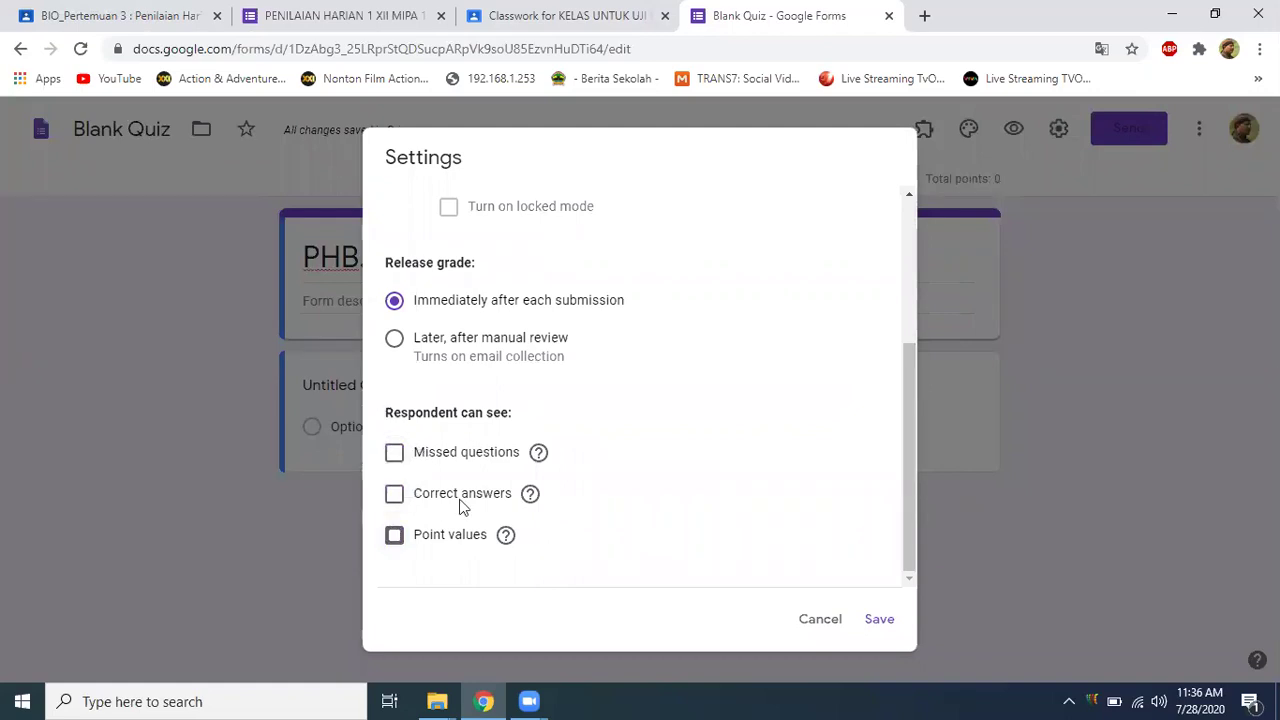
pyautogui.click(393, 340)
pyautogui.click(875, 621)
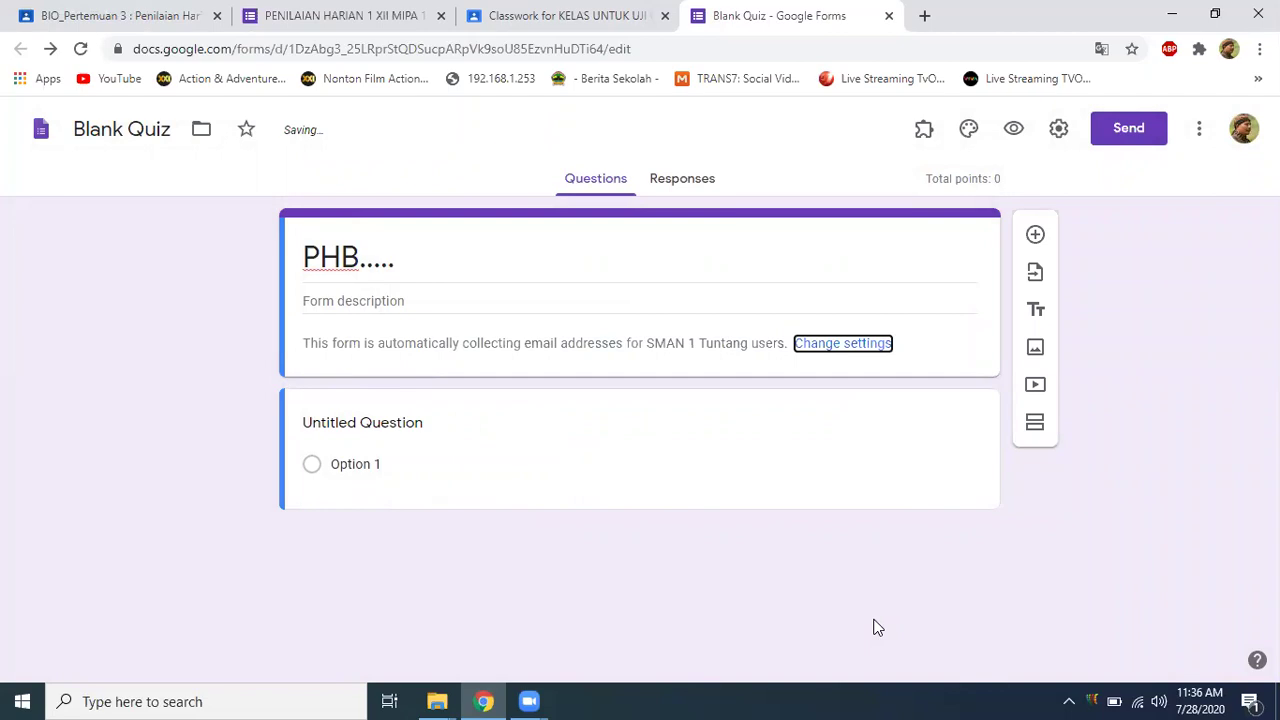
# Reopen the form's settings to check the general options.
pyautogui.click(1060, 130)
pyautogui.click(1063, 128)
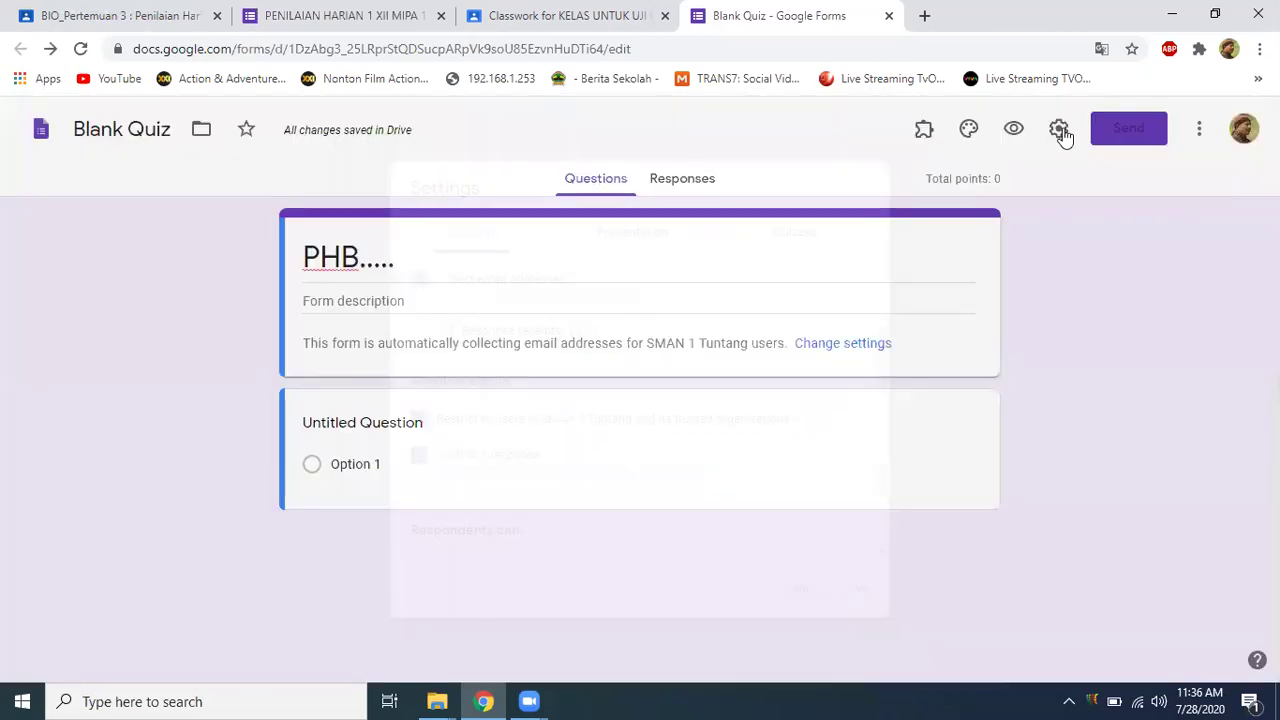
# Return to the Classroom draft, assign PENILAIAN TENGAH SEMESTER to the class, and open its student work page.
pyautogui.click(498, 16)
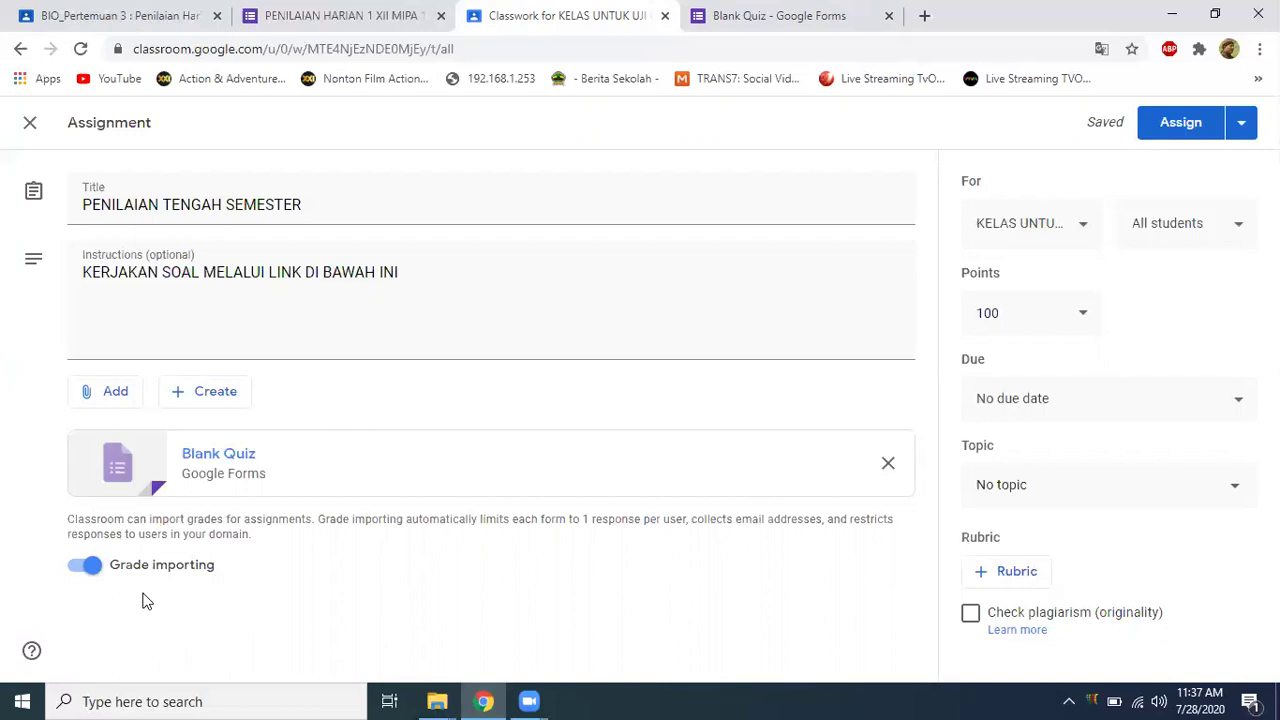
pyautogui.click(1184, 131)
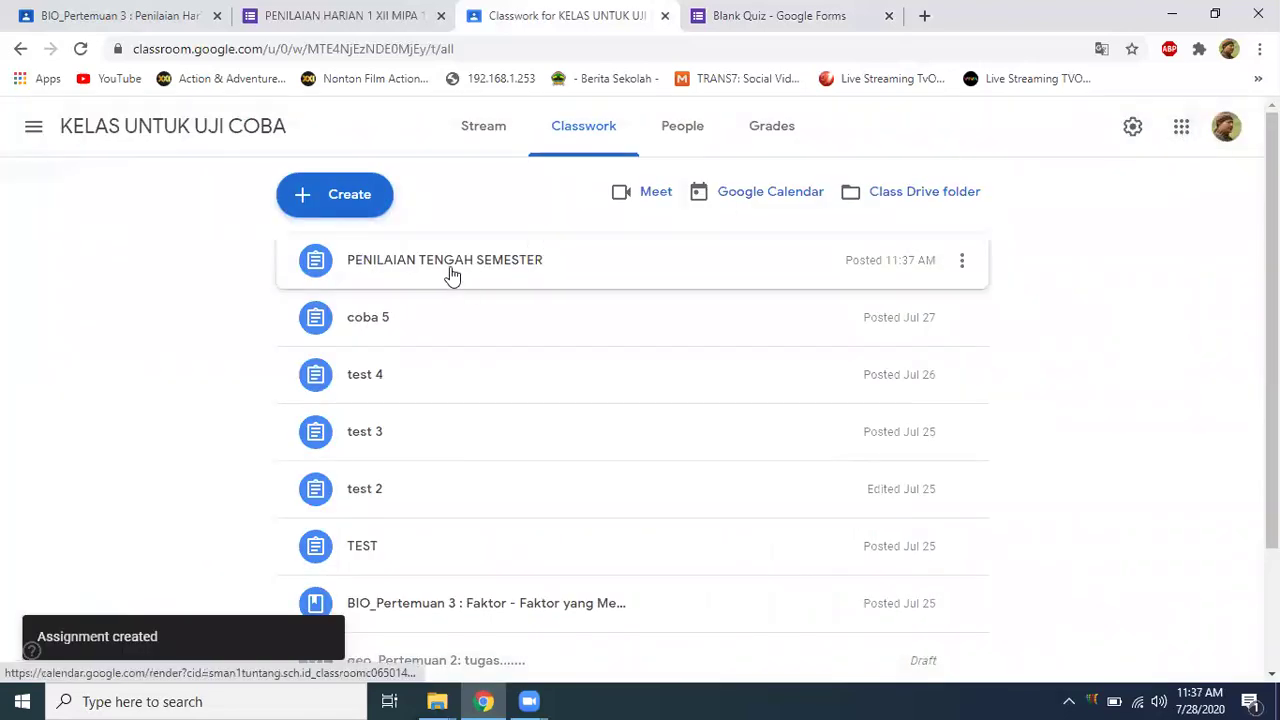
pyautogui.click(452, 275)
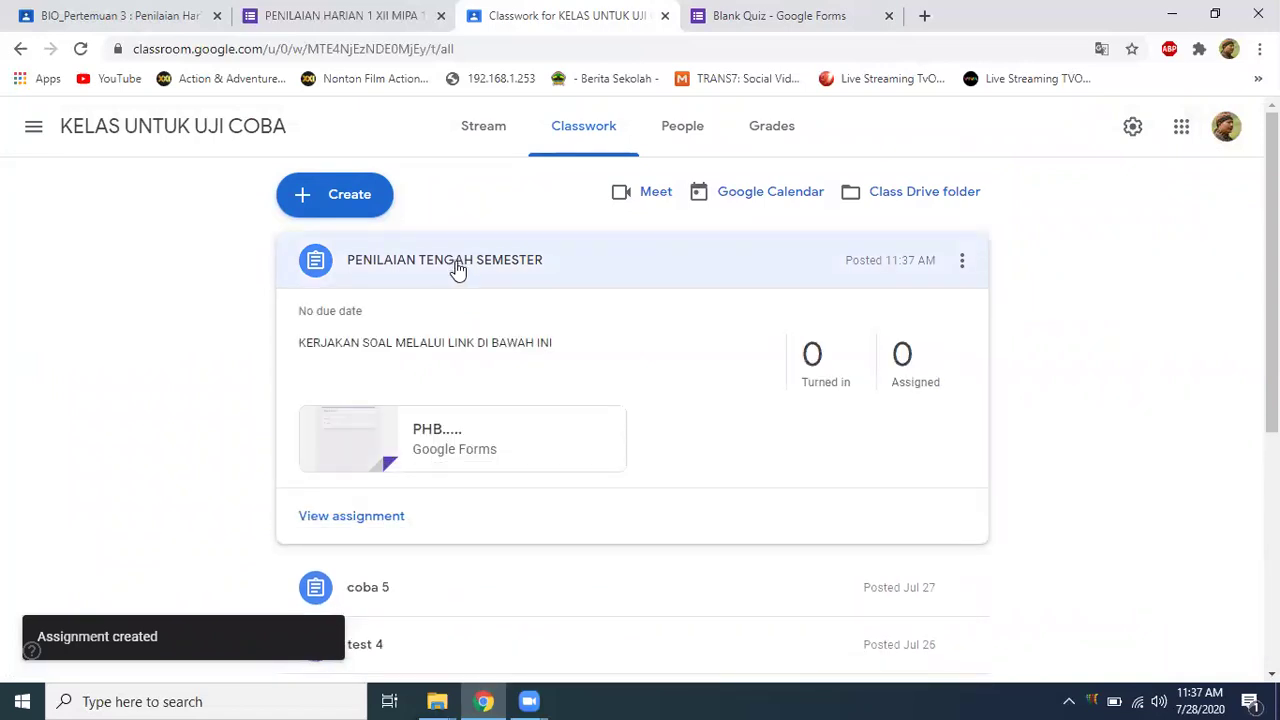
pyautogui.click(383, 518)
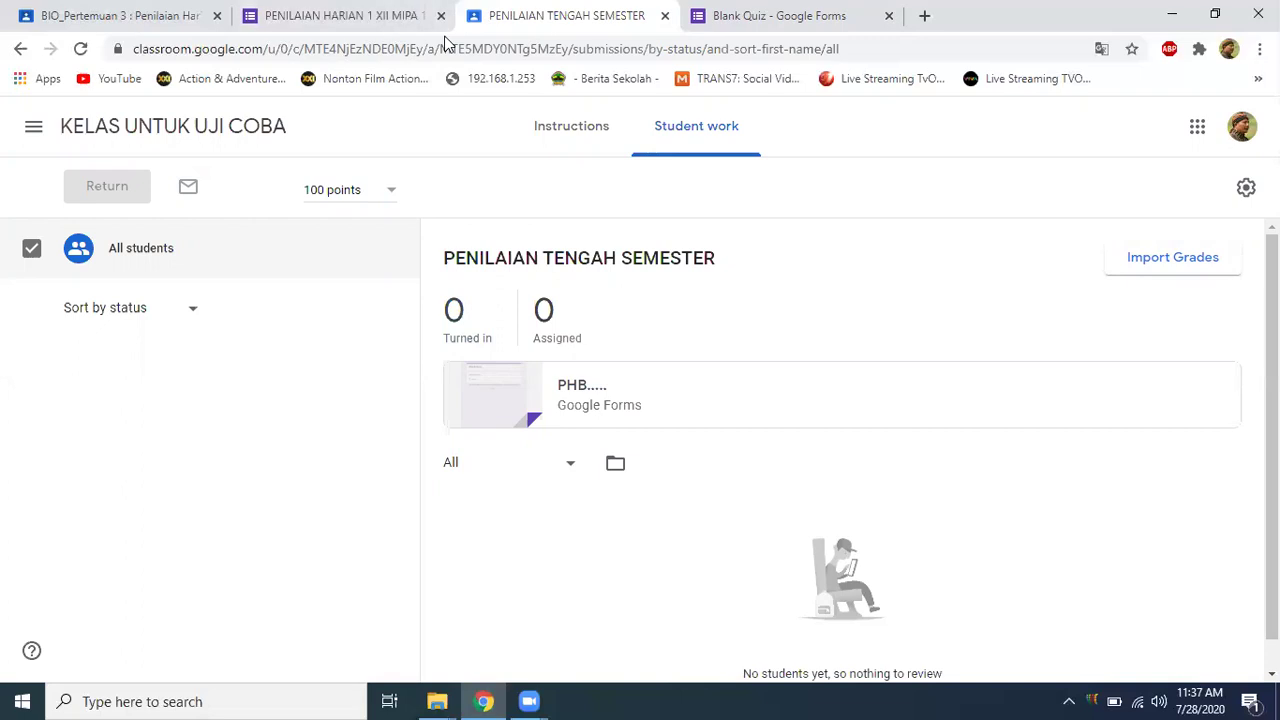
# Go back to the quiz form, review its email collection and sign-in settings, and save them.
pyautogui.hotkey('ctrl', 'Tab')
pyautogui.click(1062, 132)
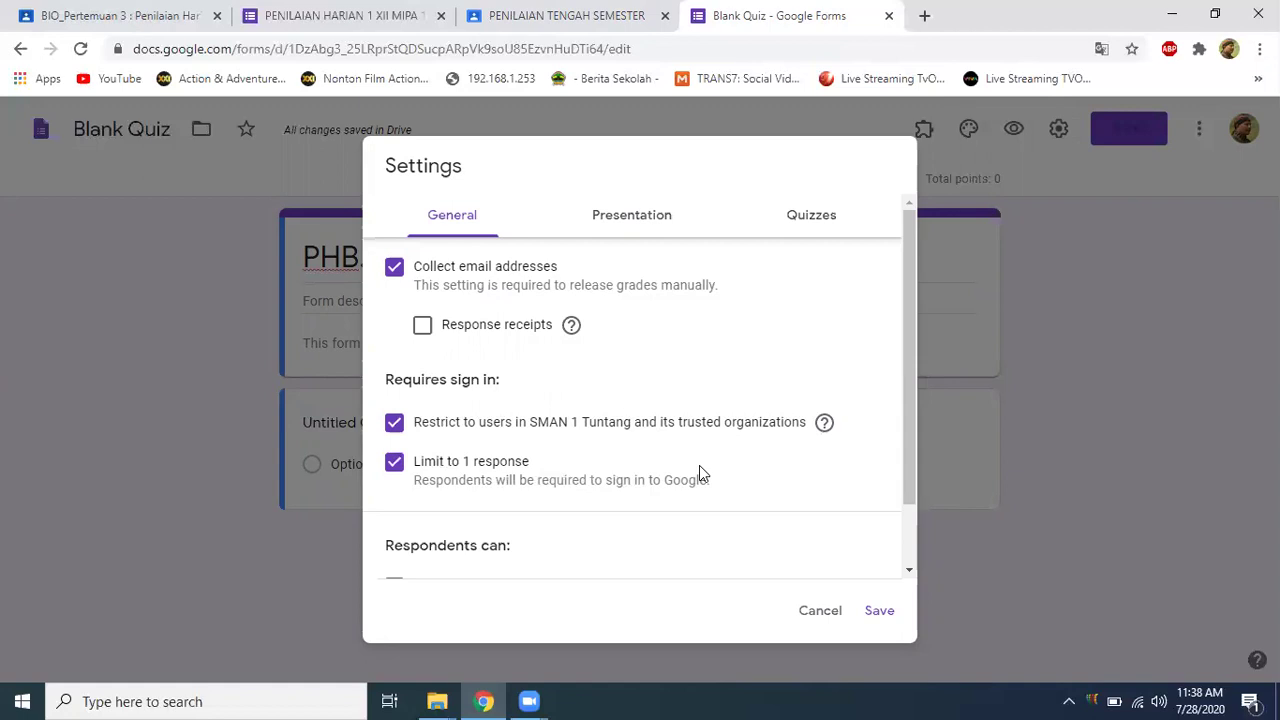
pyautogui.click(883, 611)
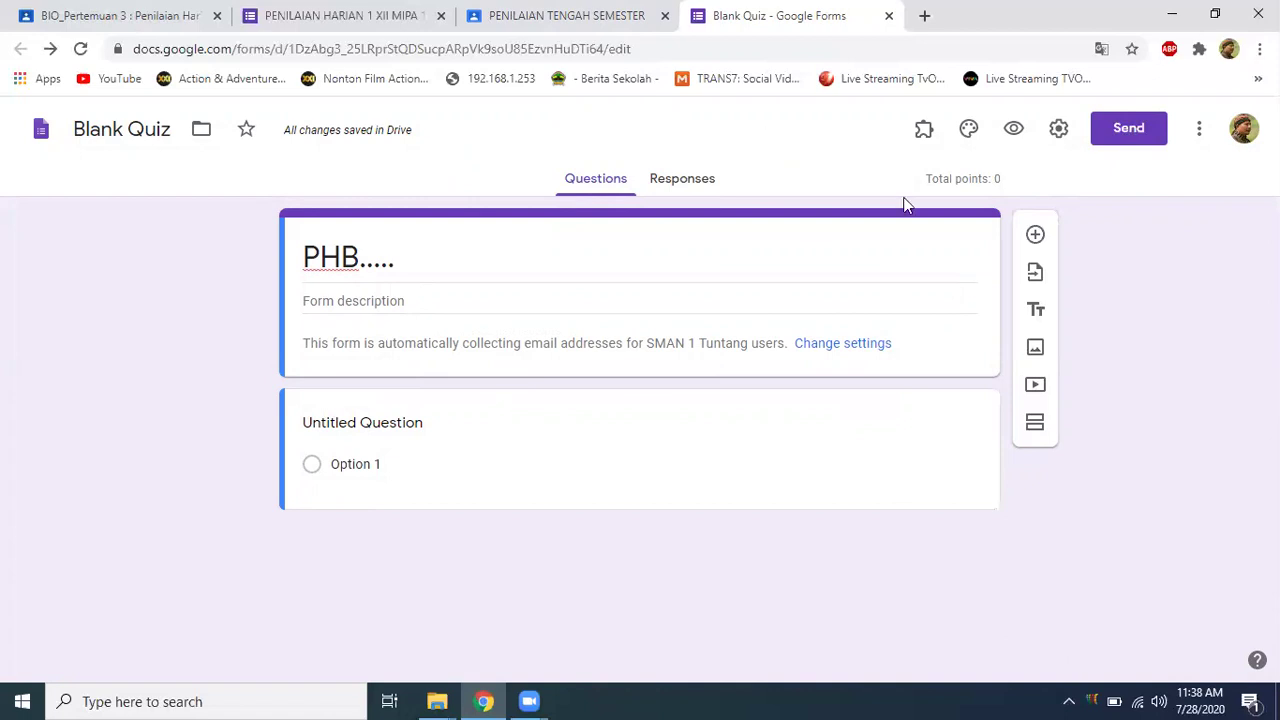
pyautogui.click(1203, 131)
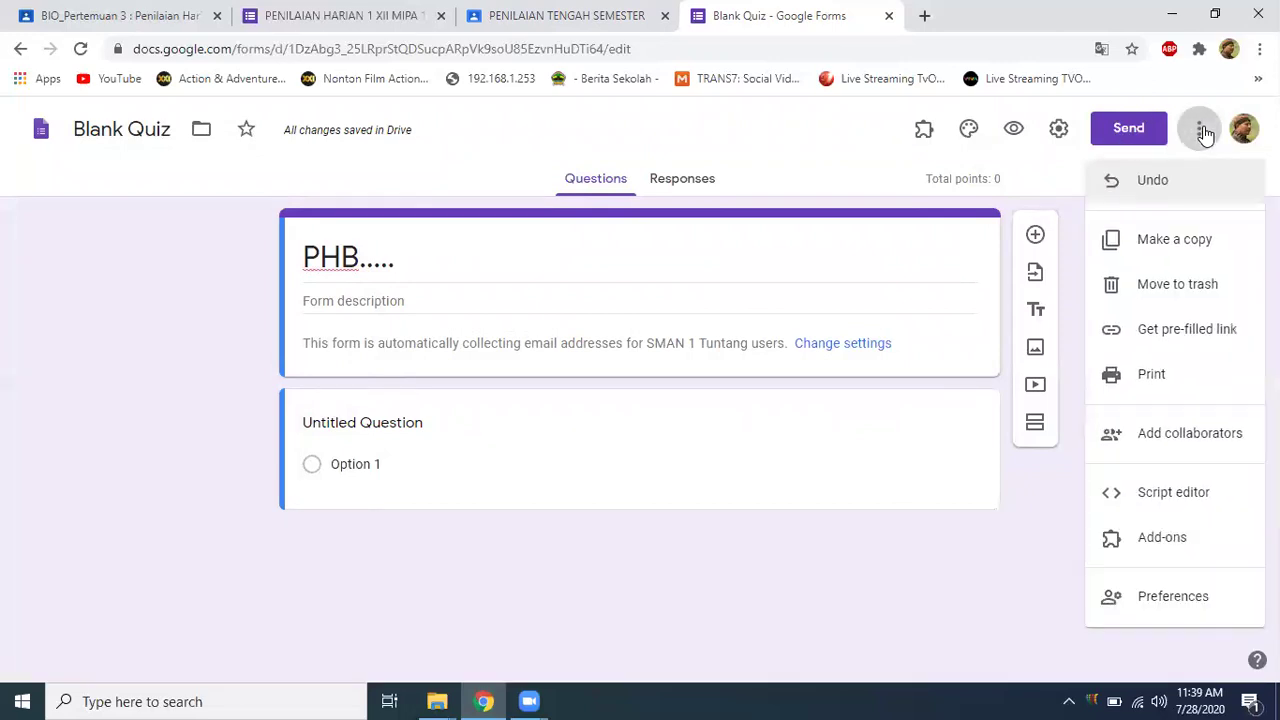
pyautogui.click(1176, 240)
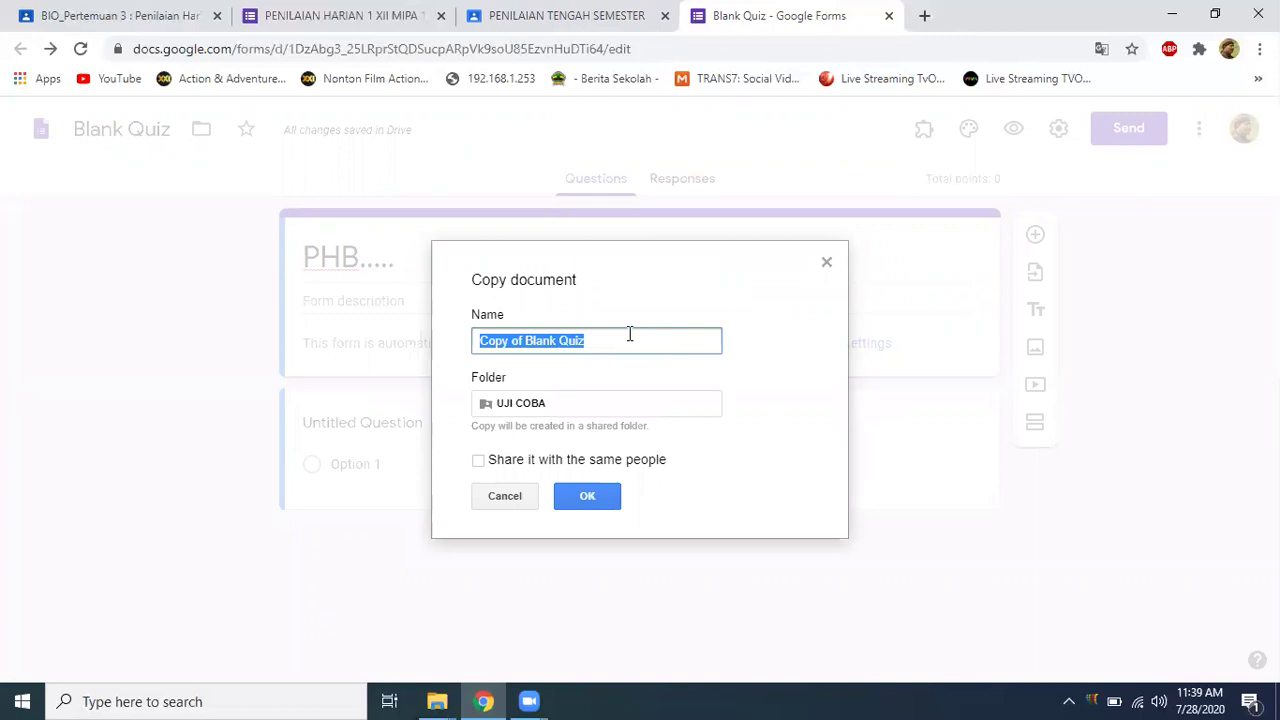
pyautogui.click(519, 496)
# Rename the form file from Blank Quiz to "PHB KLS XII MIPA 1".
pyautogui.doubleClick(156, 133)
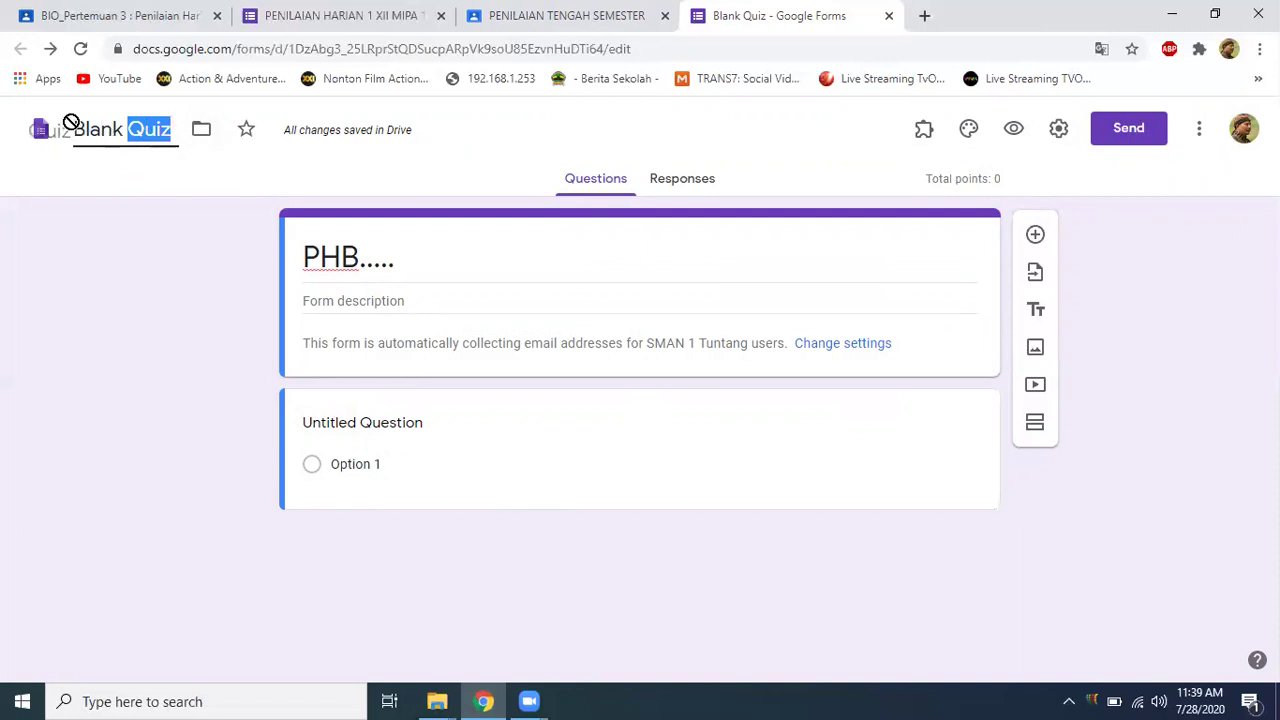
pyautogui.moveTo(74, 122); pyautogui.dragTo(180, 131)
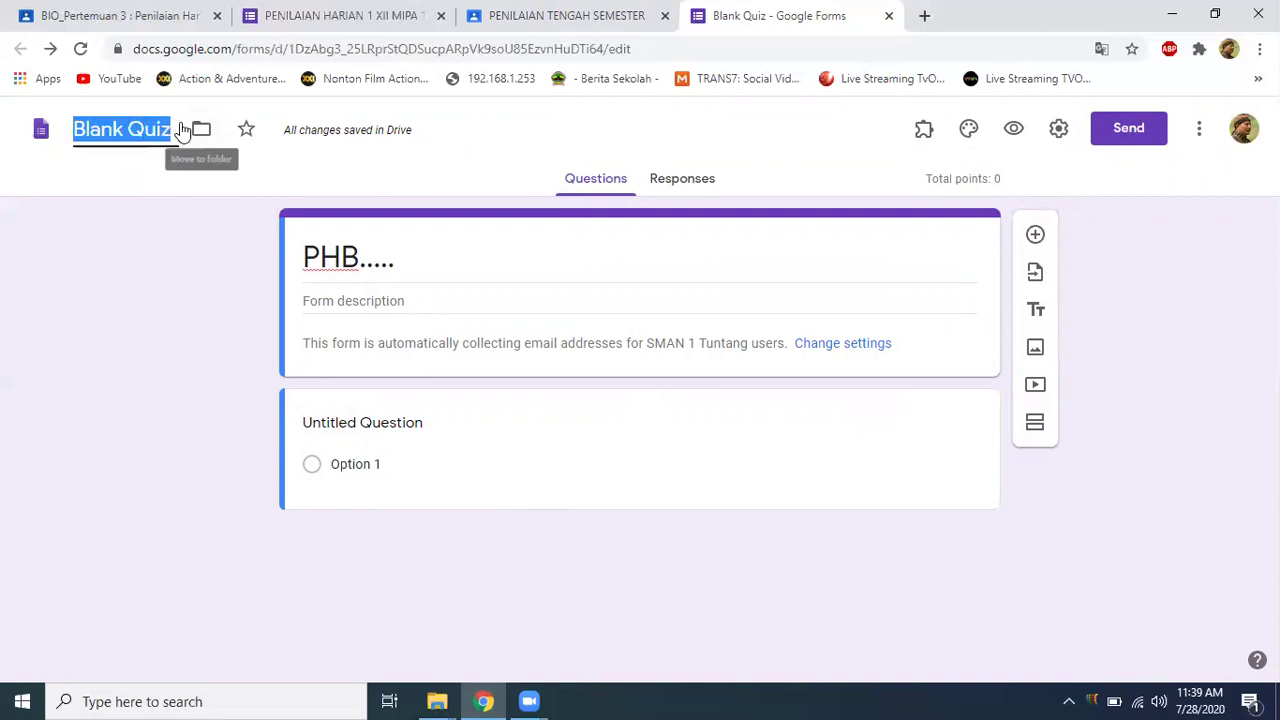
pyautogui.write('PHB')
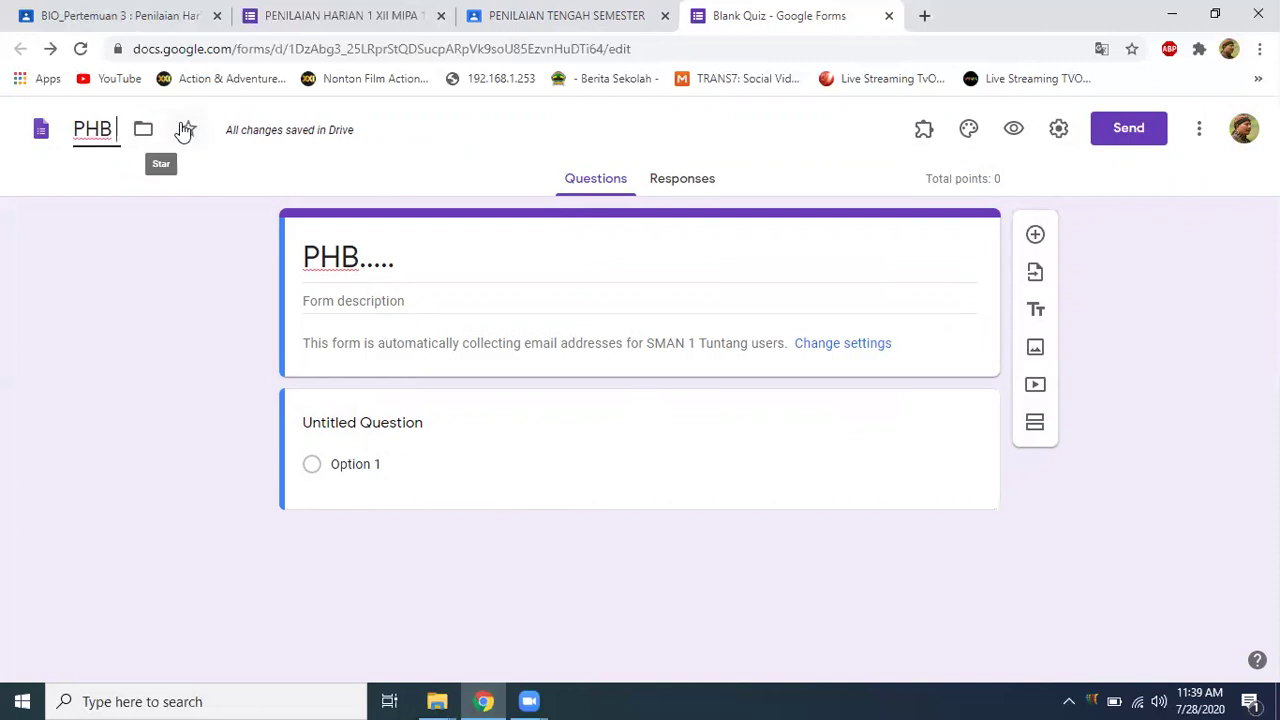
pyautogui.write(' KLS XII MIPA')
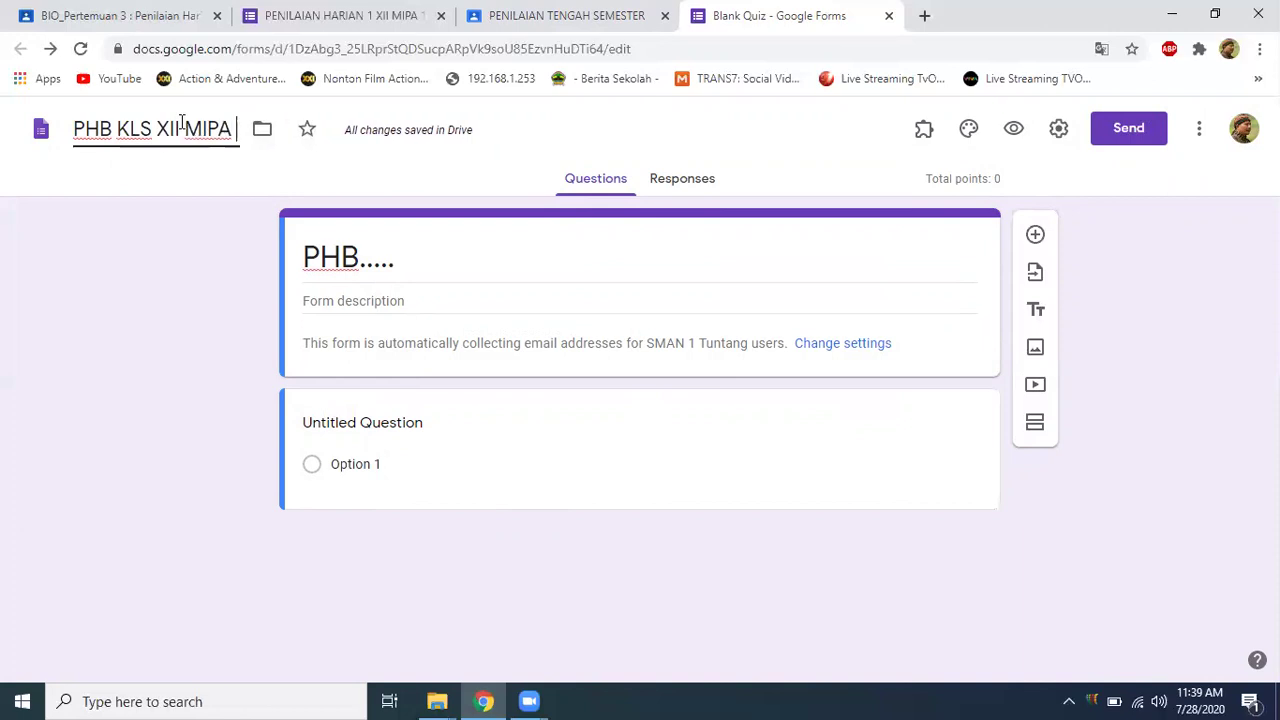
pyautogui.write(' 1')
# Replace the form title with "PHB XII MIPA 1".
pyautogui.click(380, 246)
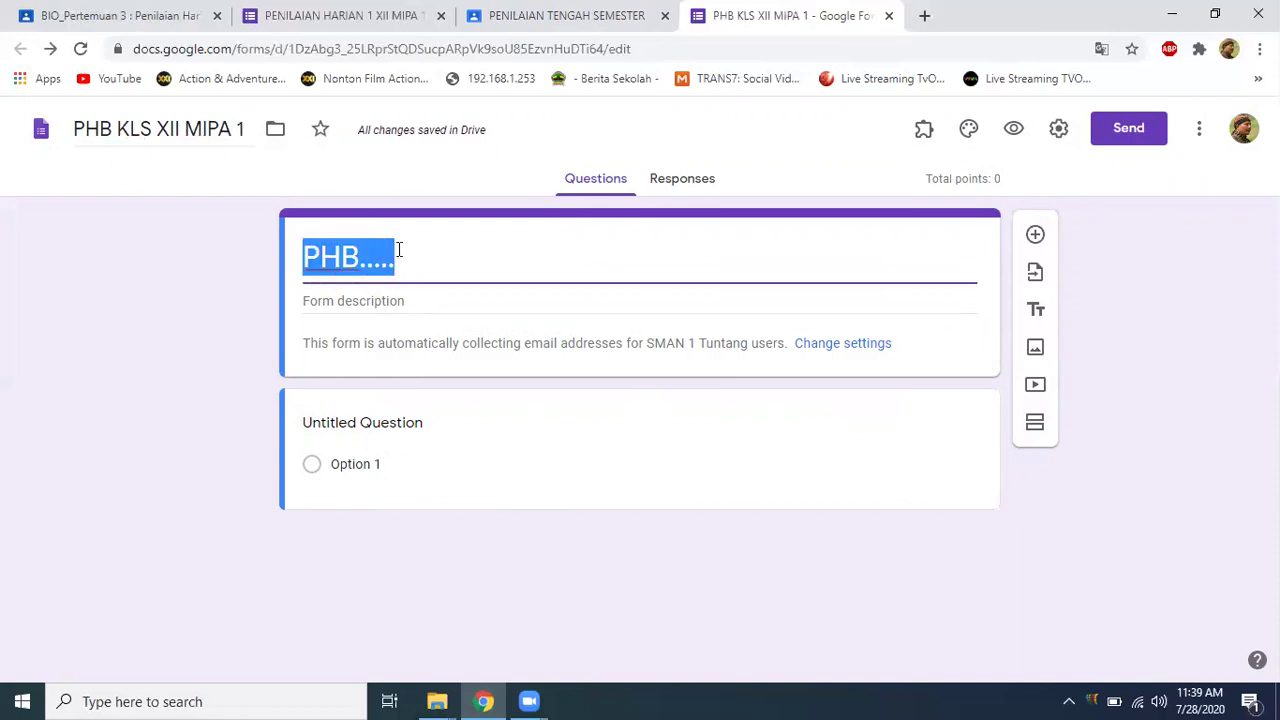
pyautogui.write('PHB ')
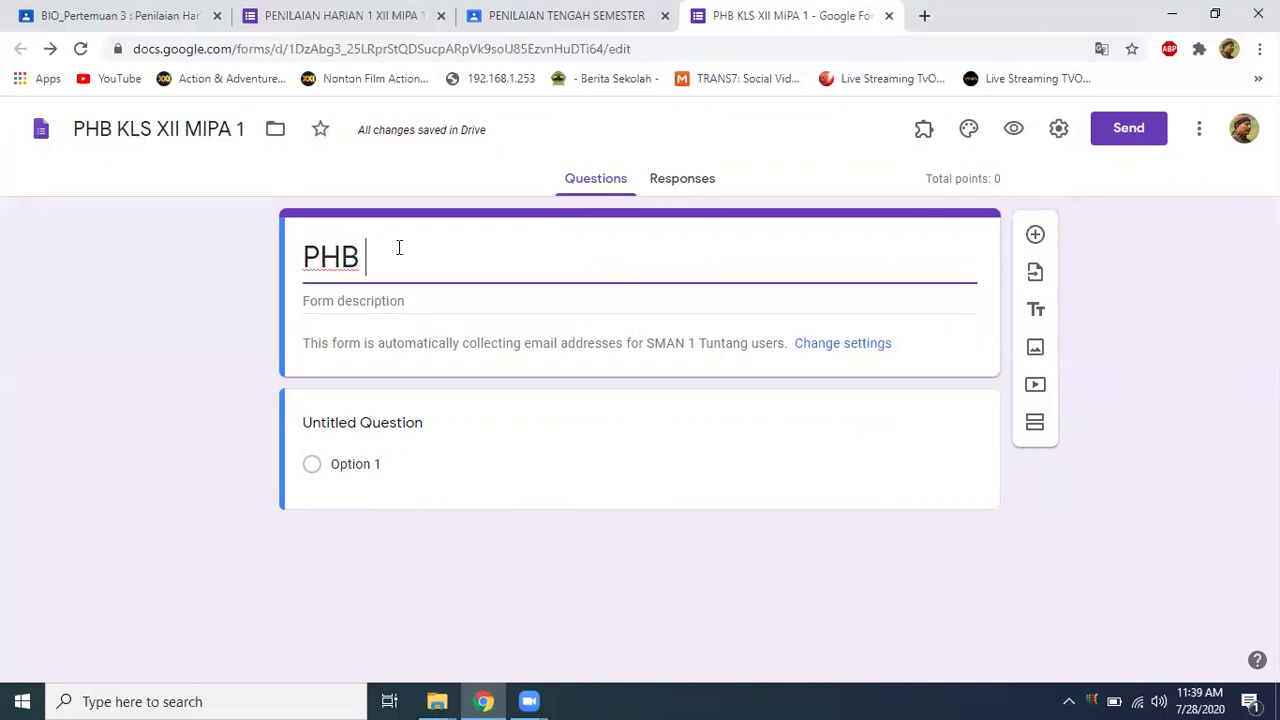
pyautogui.write('XII MIPA 1')
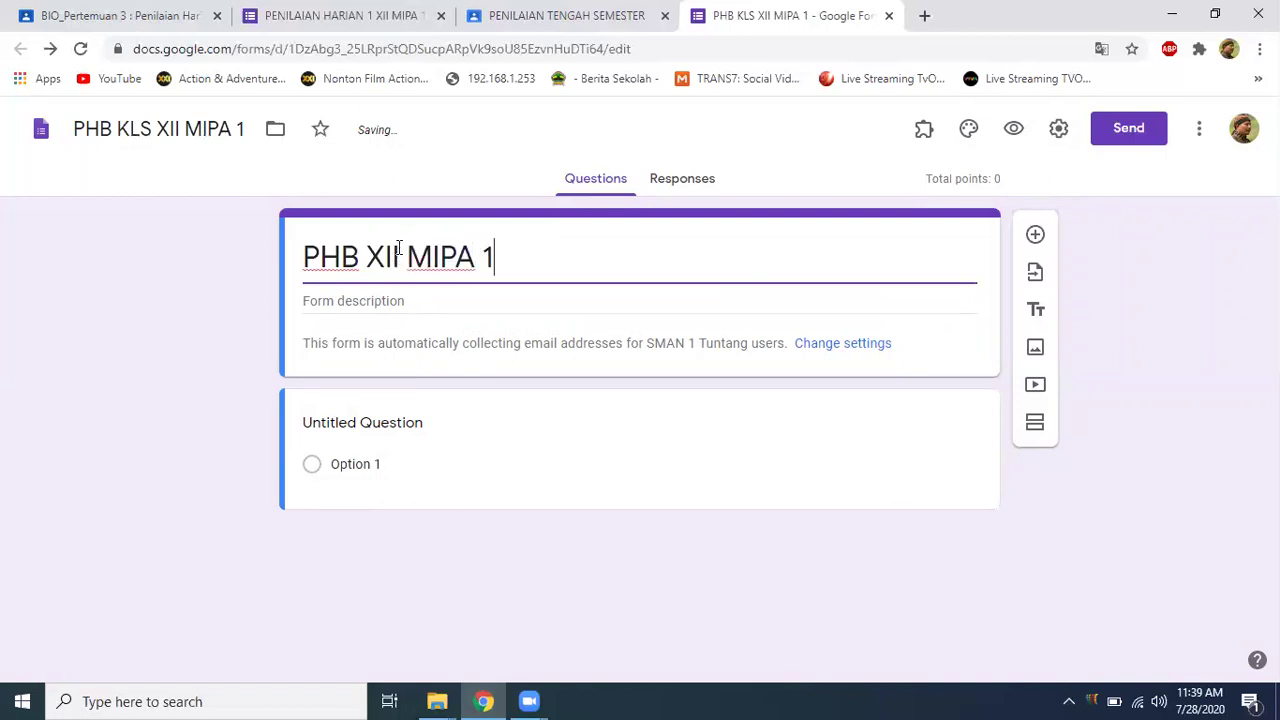
pyautogui.click(1203, 318)
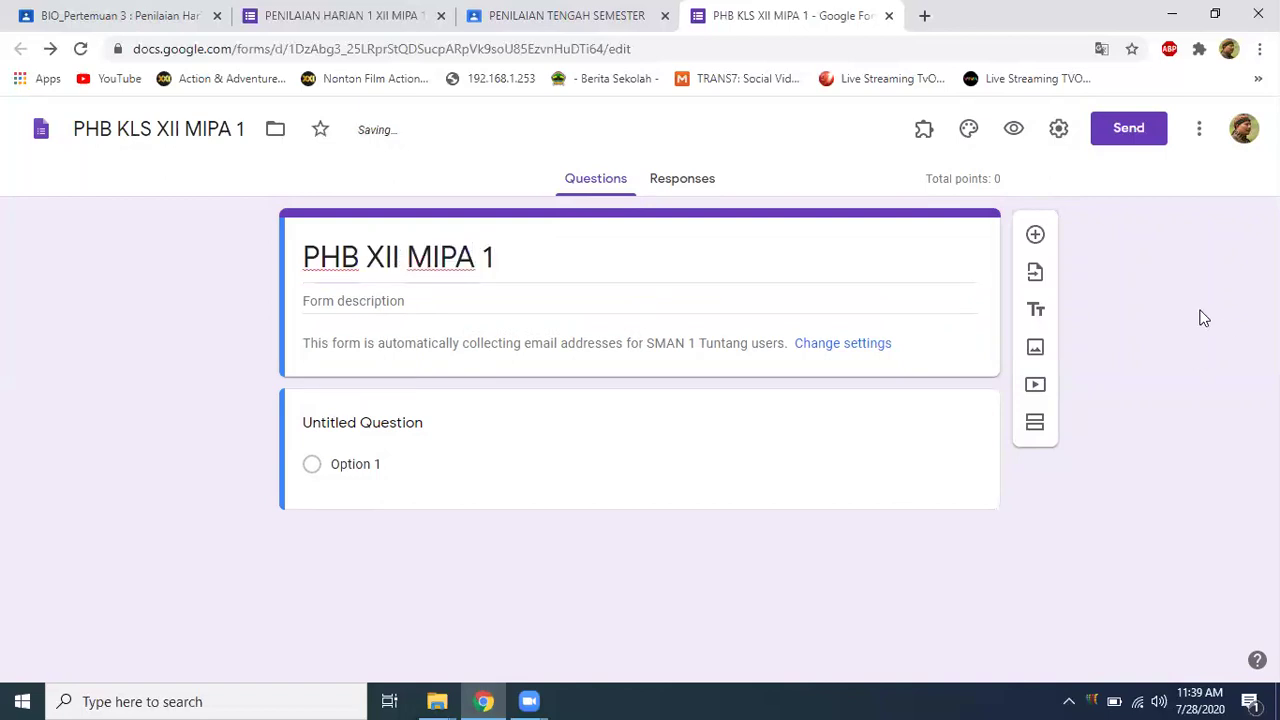
# Start making a copy of the form and name the copy "PHB KLS XII MIPA 2".
pyautogui.click(1201, 134)
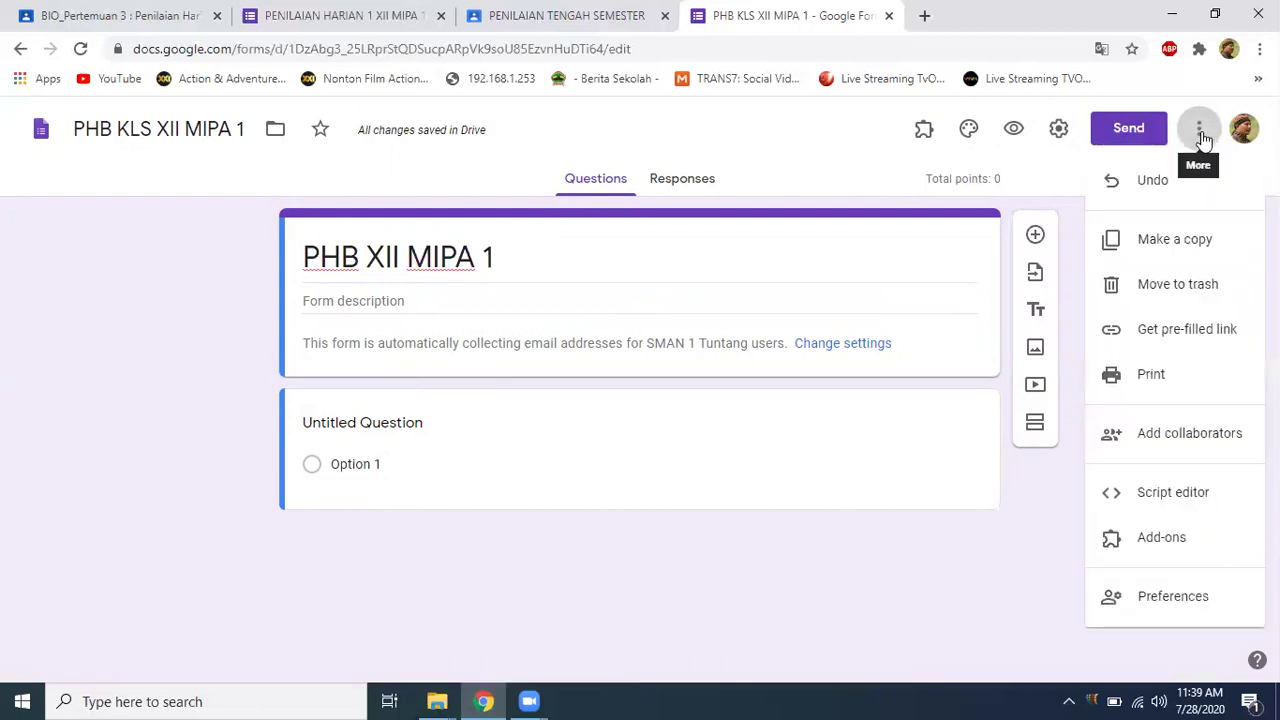
pyautogui.click(1163, 245)
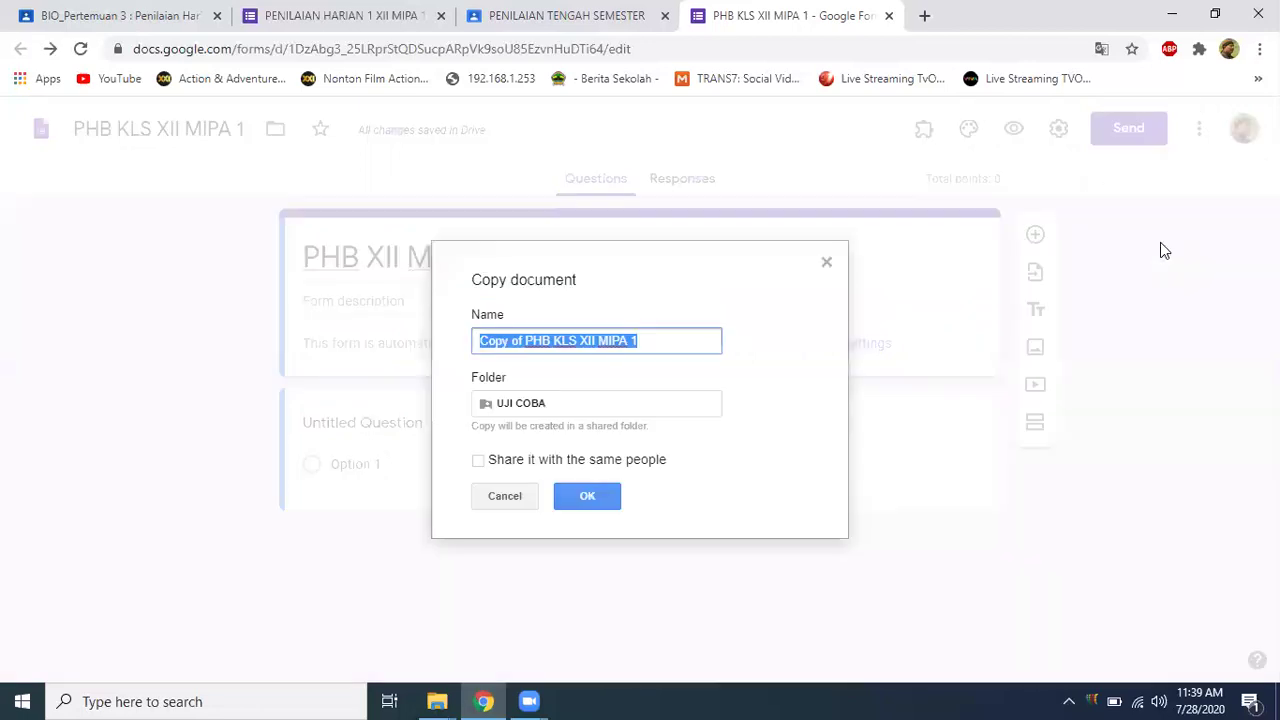
pyautogui.click(643, 341)
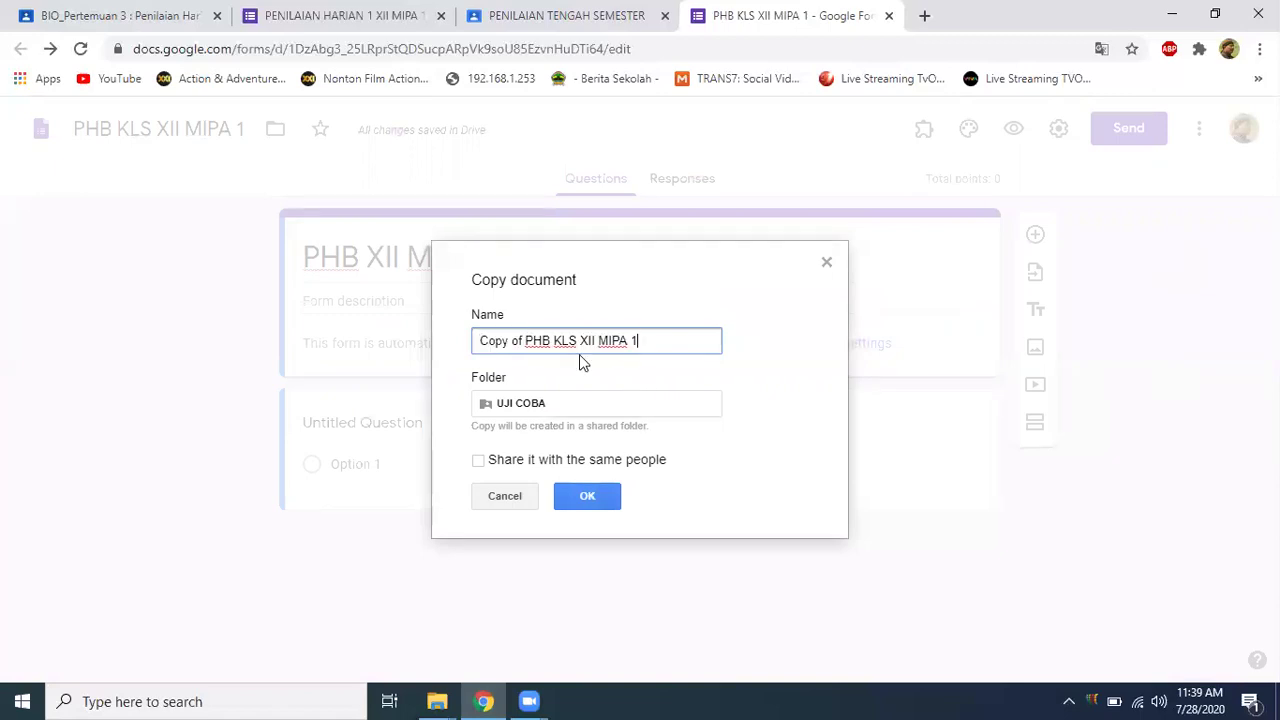
pyautogui.click(522, 340)
pyautogui.press('BackSpace')
pyautogui.press('BackSpace')
pyautogui.press('BackSpace')
pyautogui.press('BackSpace')
pyautogui.press('BackSpace')
pyautogui.press('BackSpace')
pyautogui.press('BackSpace')
pyautogui.press('BackSpace')
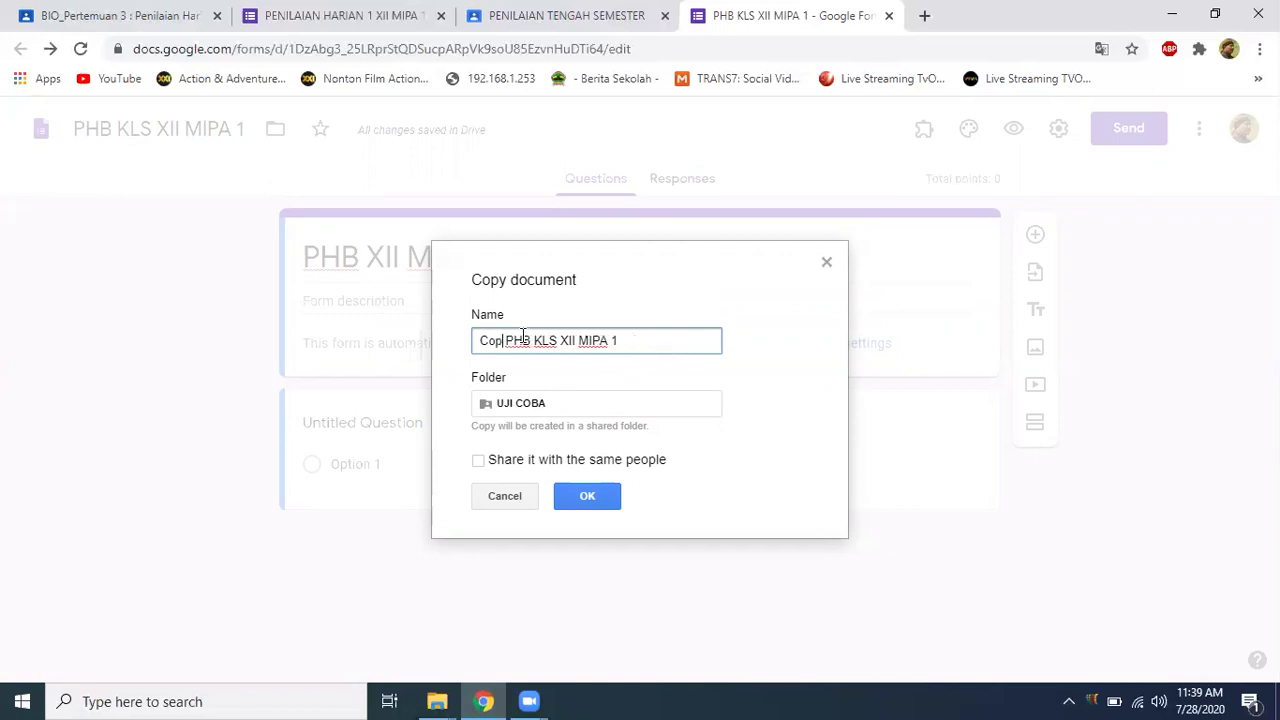
pyautogui.click(614, 344)
pyautogui.press('BackSpace')
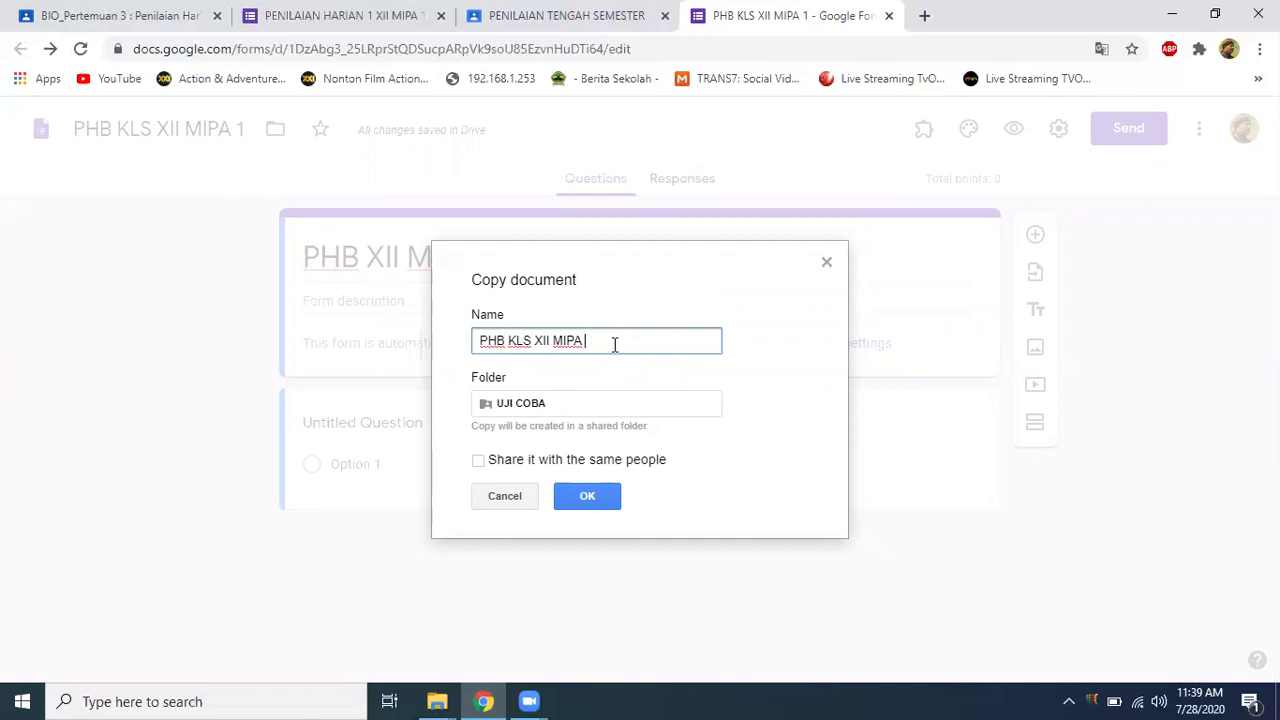
pyautogui.write('2')
# Set the copy's destination to the KELAS XII. MIPA 4 class folder inside the Classroom folder.
pyautogui.click(539, 407)
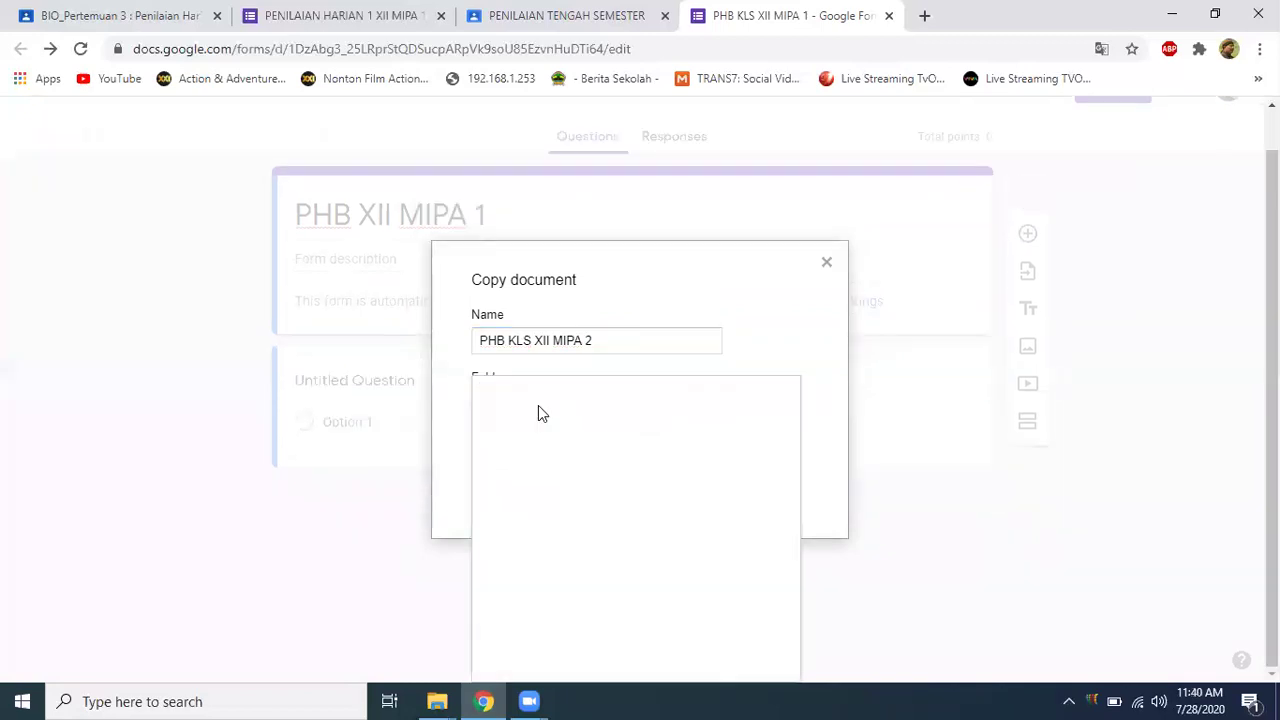
pyautogui.moveTo(797, 514); pyautogui.dragTo(791, 606)
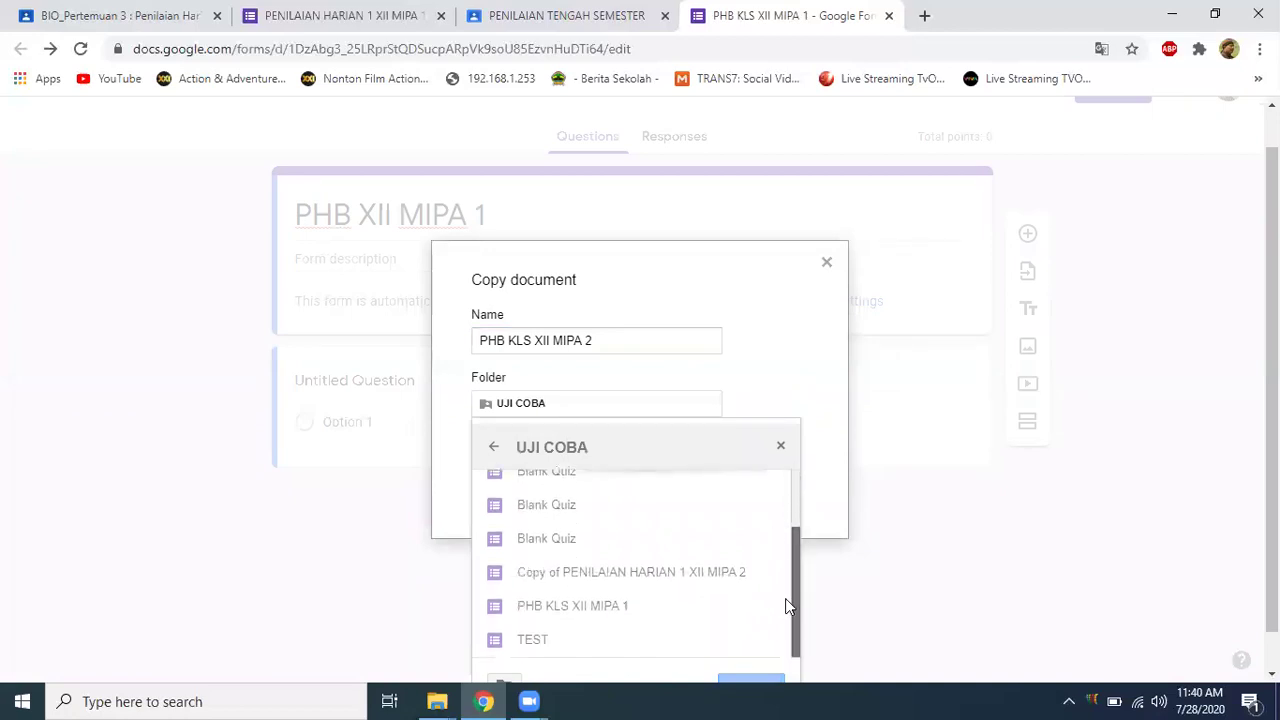
pyautogui.click(496, 451)
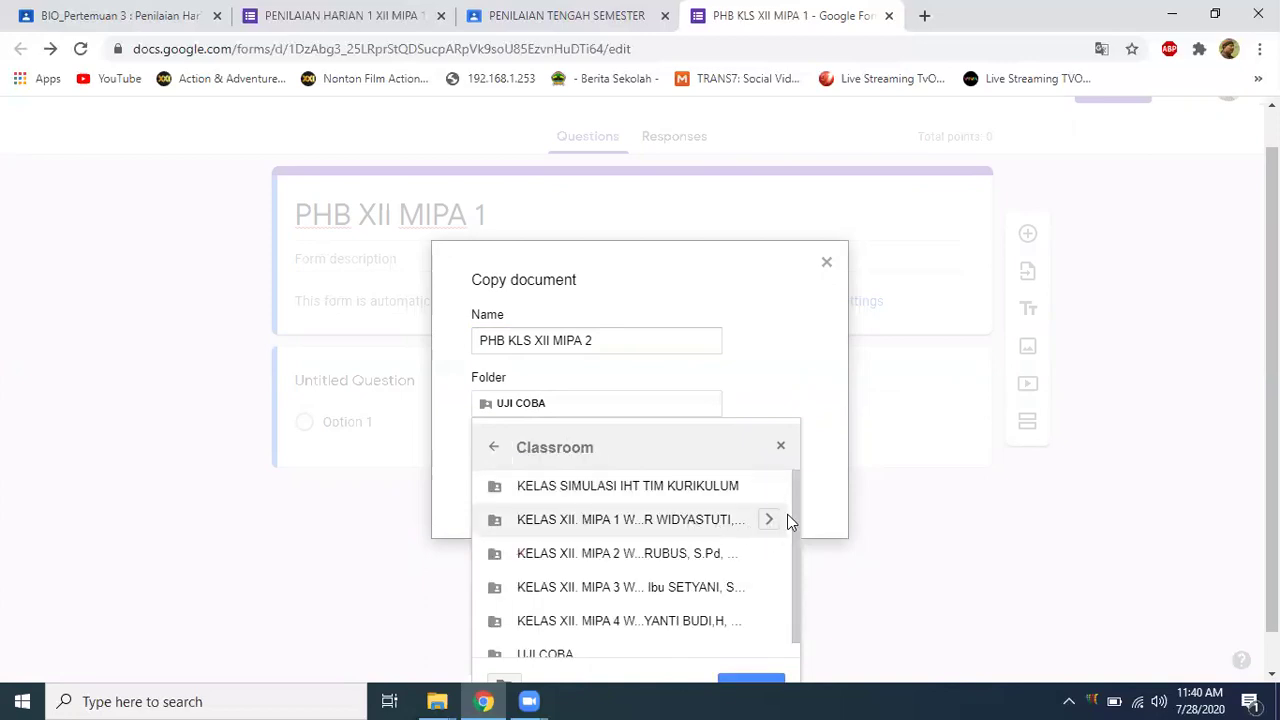
pyautogui.moveTo(797, 517); pyautogui.dragTo(795, 548)
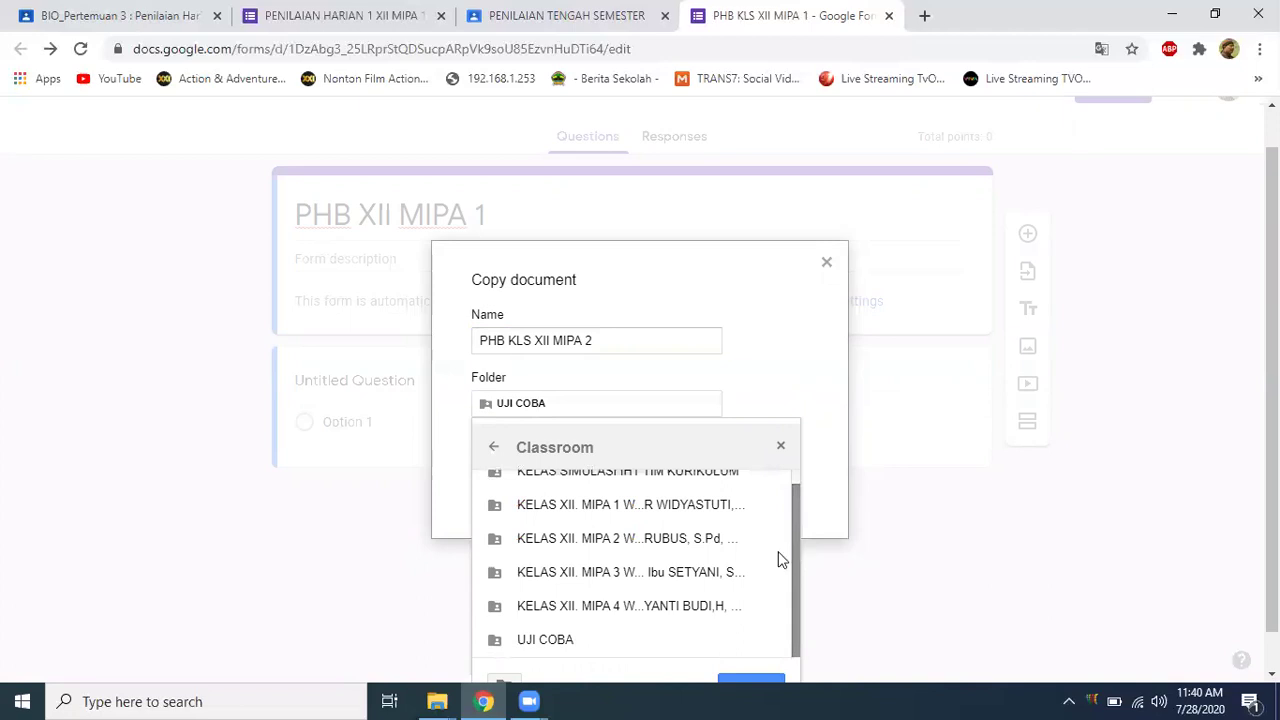
pyautogui.click(600, 606)
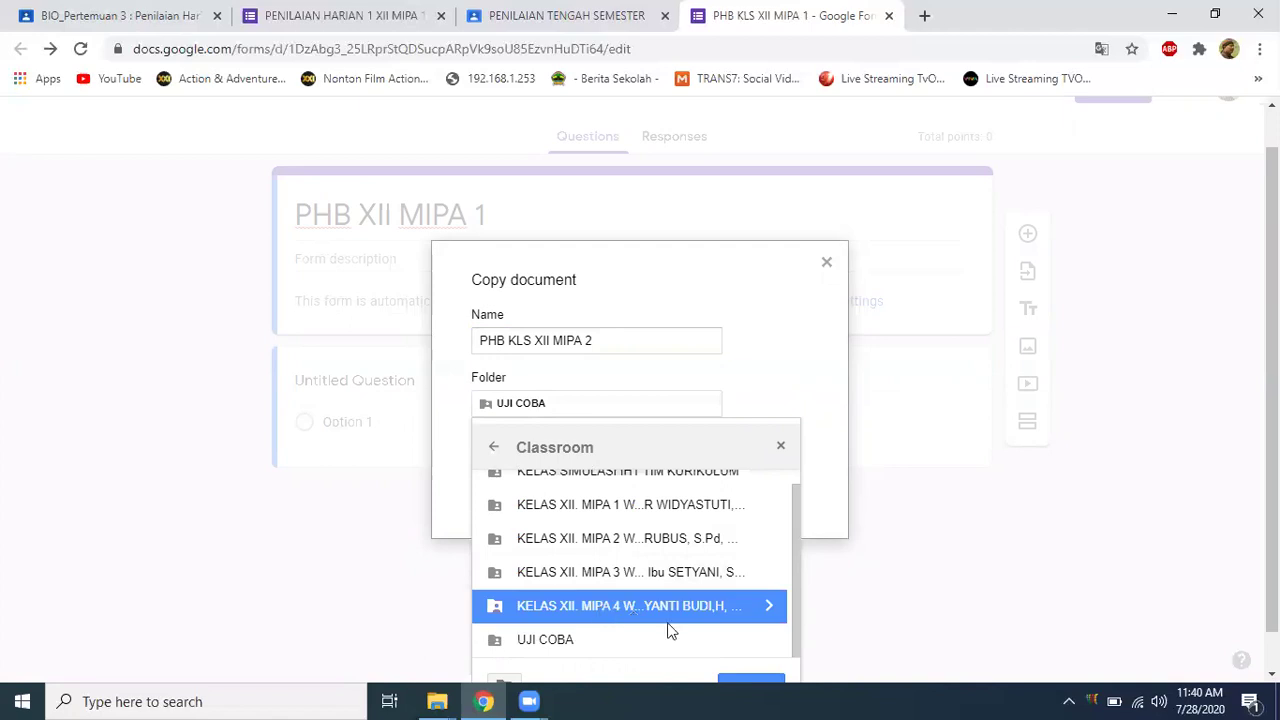
pyautogui.click(745, 684)
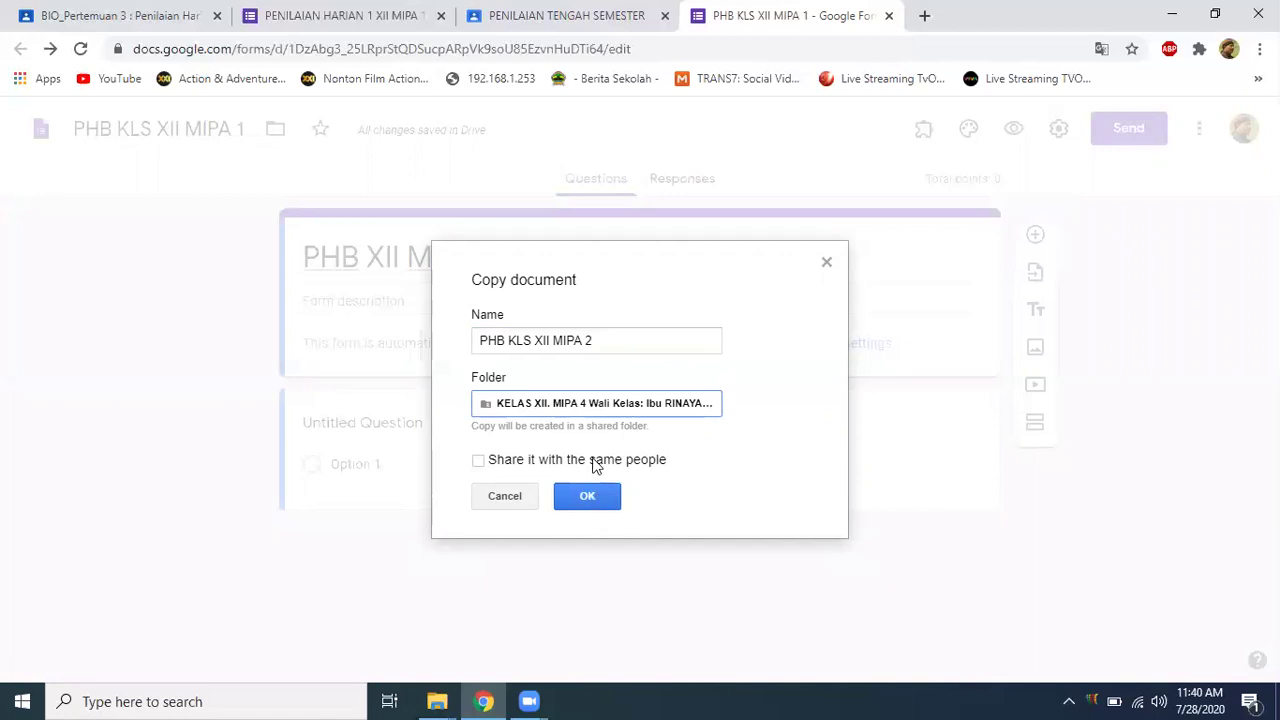
# Change the copy's name to "PHB KLS XII MIPA 4" and create the copy.
pyautogui.click(603, 339)
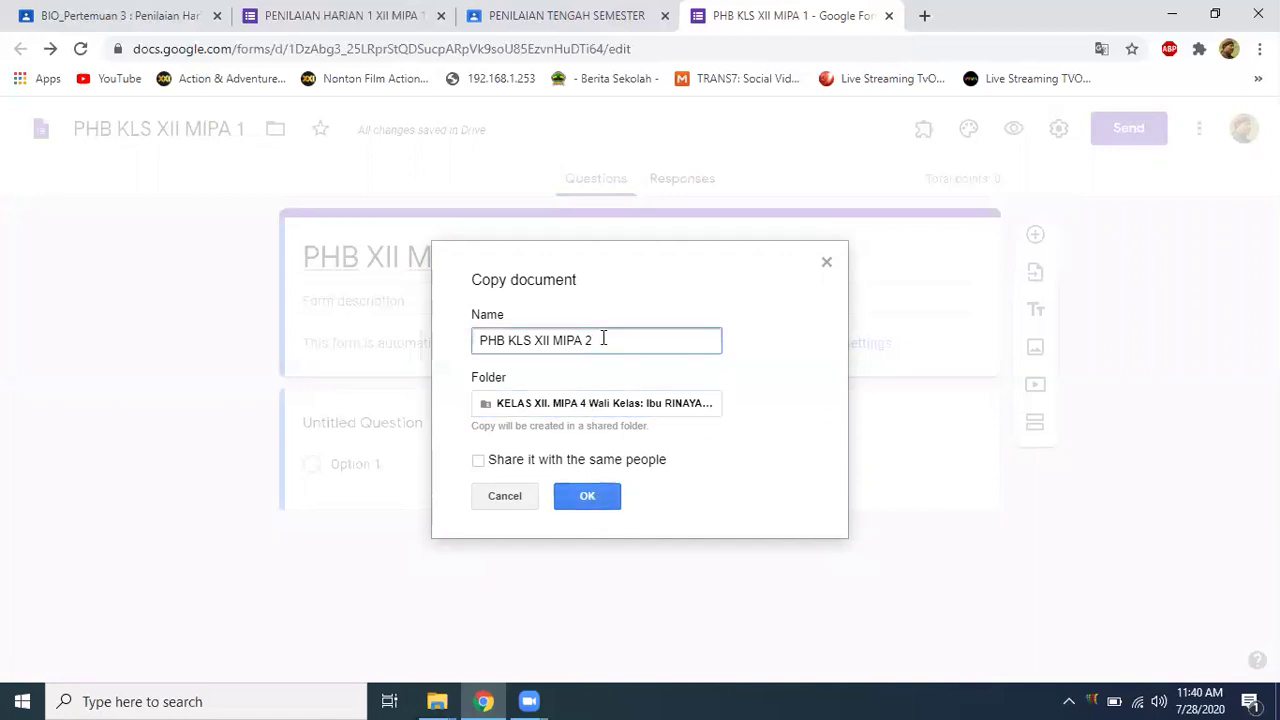
pyautogui.press('BackSpace')
pyautogui.write('4')
pyautogui.click(594, 497)
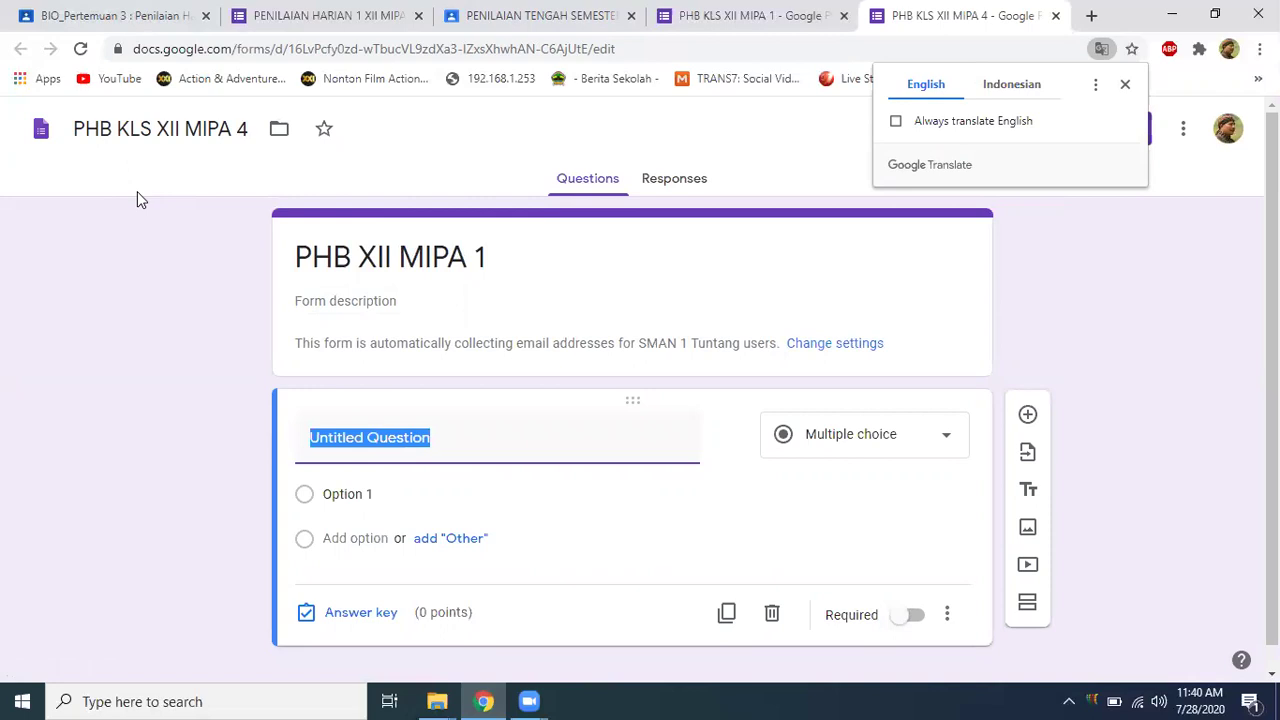
# Change the title of the copied form to "PHB XII MIPA 4".
pyautogui.click(490, 259)
pyautogui.click(496, 261)
pyautogui.press('BackSpace')
pyautogui.write('4')
pyautogui.click(126, 320)
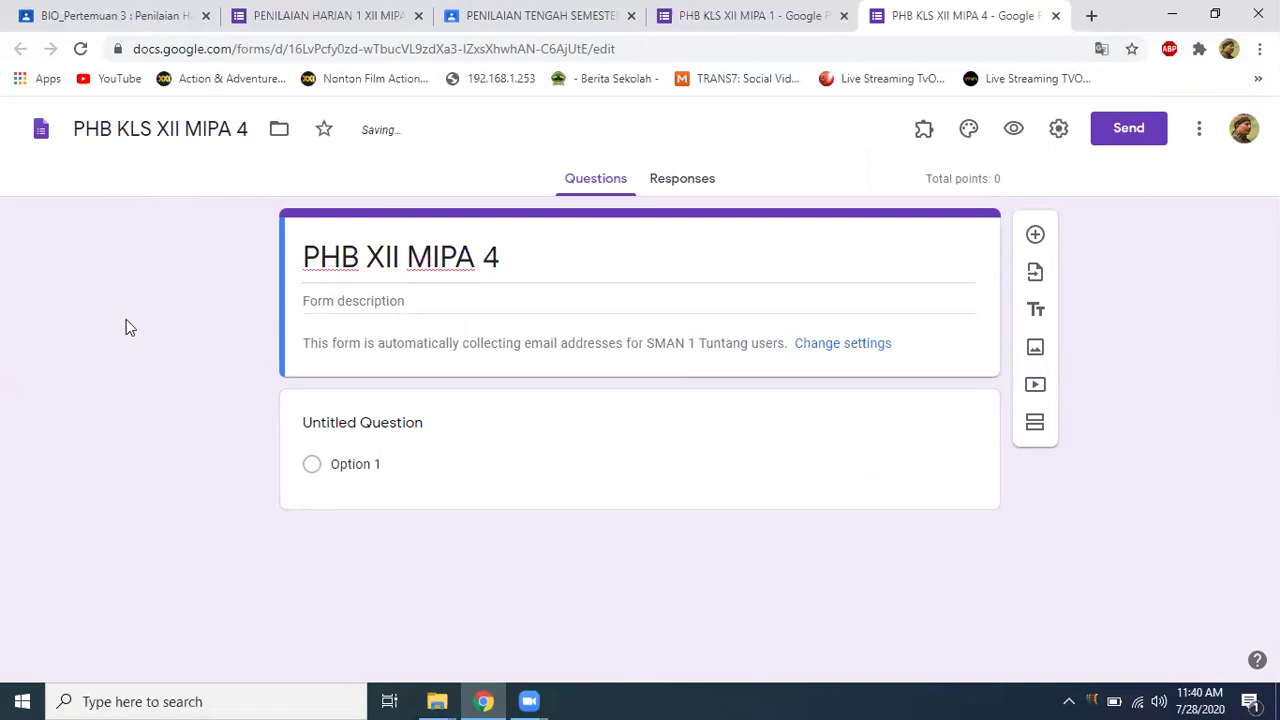
# Start making a copy of the MIPA 4 form and name the copy "PHB KLS XII MIPA 3".
pyautogui.click(1201, 132)
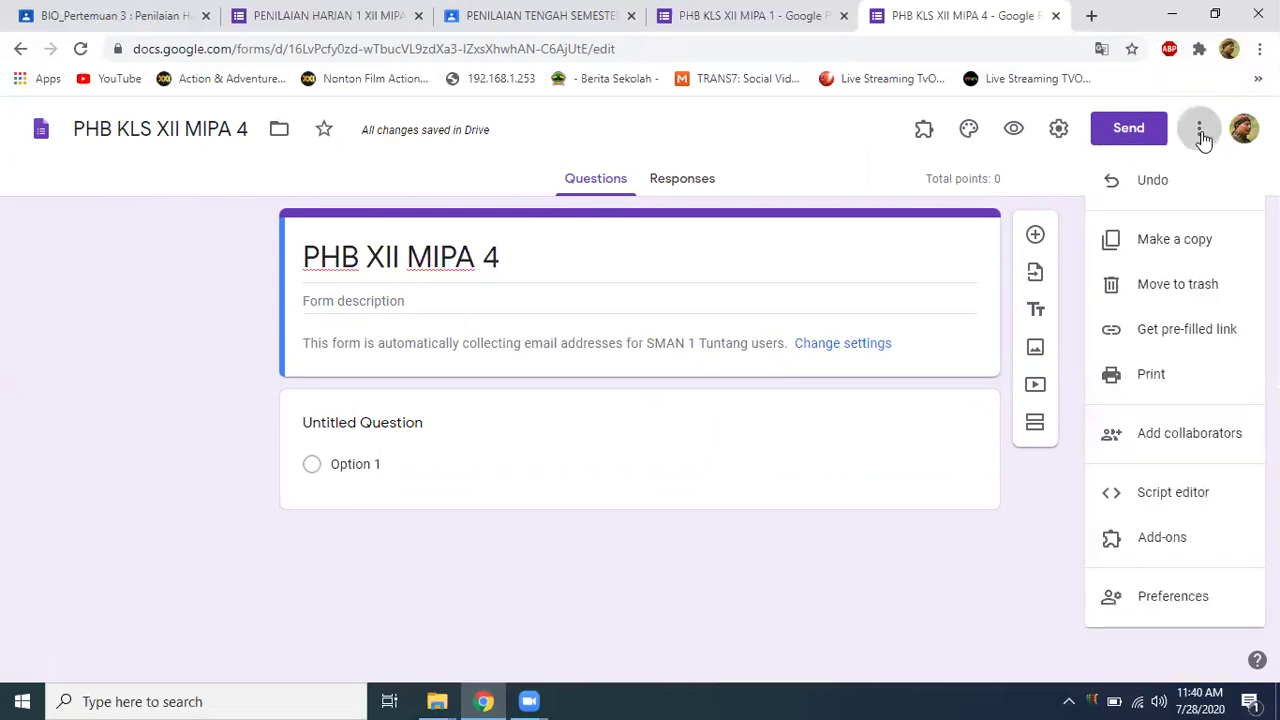
pyautogui.click(1174, 242)
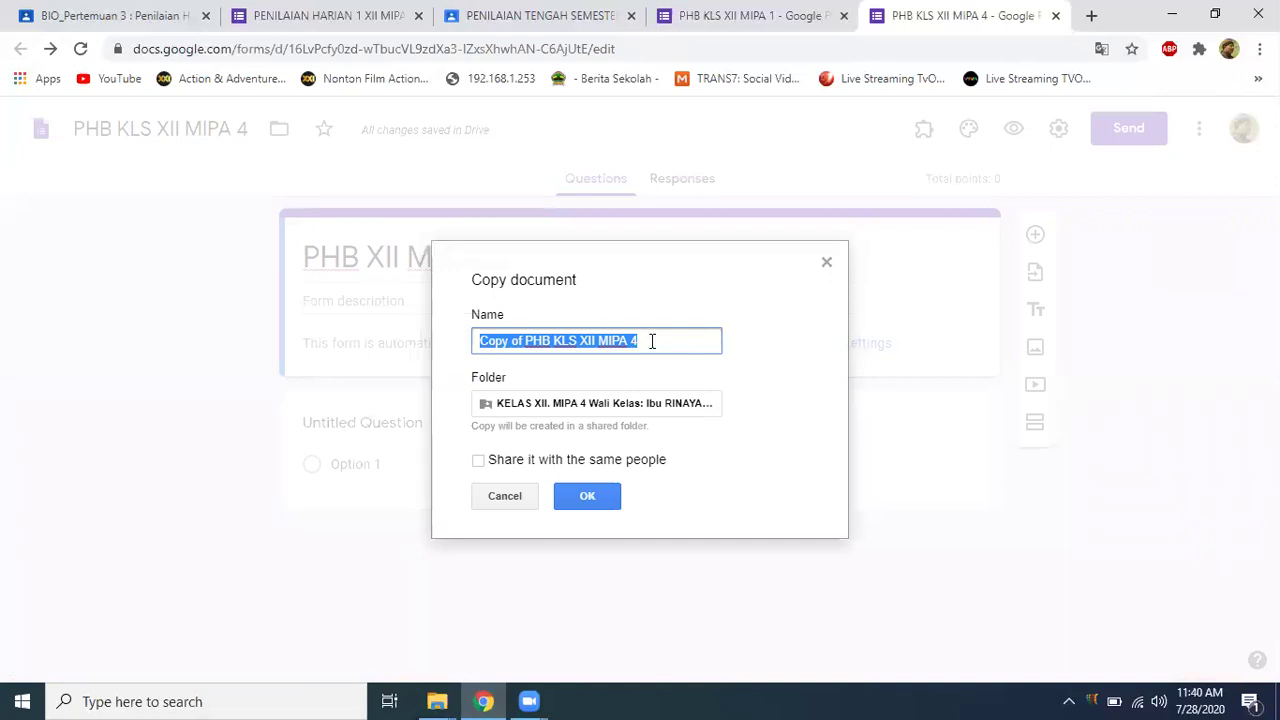
pyautogui.click(651, 338)
pyautogui.press('BackSpace')
pyautogui.write('3')
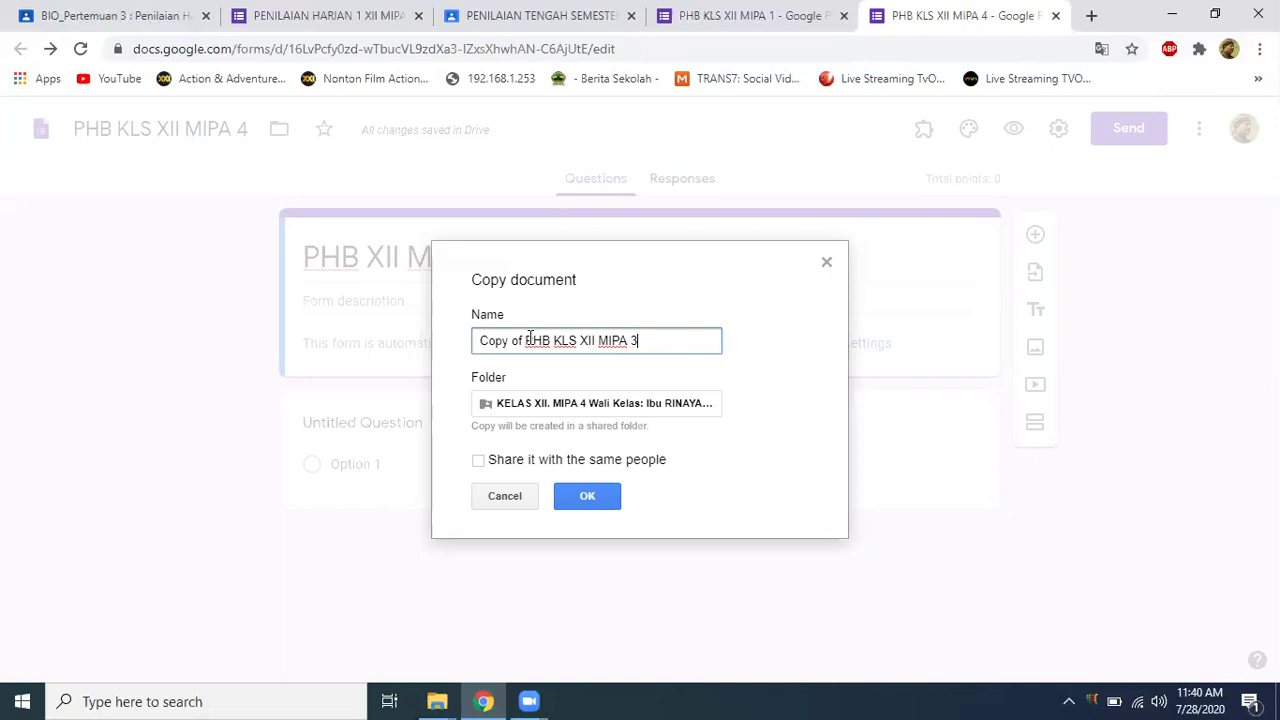
pyautogui.moveTo(524, 339); pyautogui.dragTo(428, 330)
pyautogui.press('BackSpace')
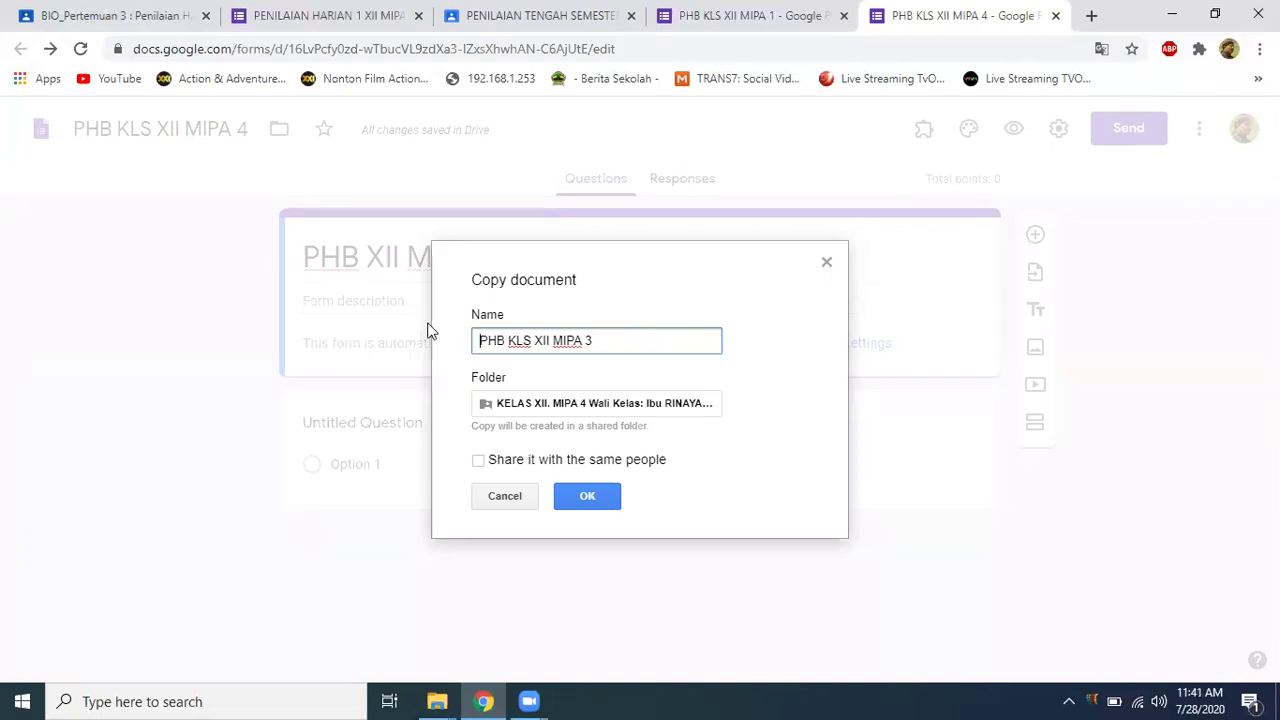
# Choose the KELAS XII. MIPA 3 class folder inside Classroom as the destination and create the copy.
pyautogui.click(544, 405)
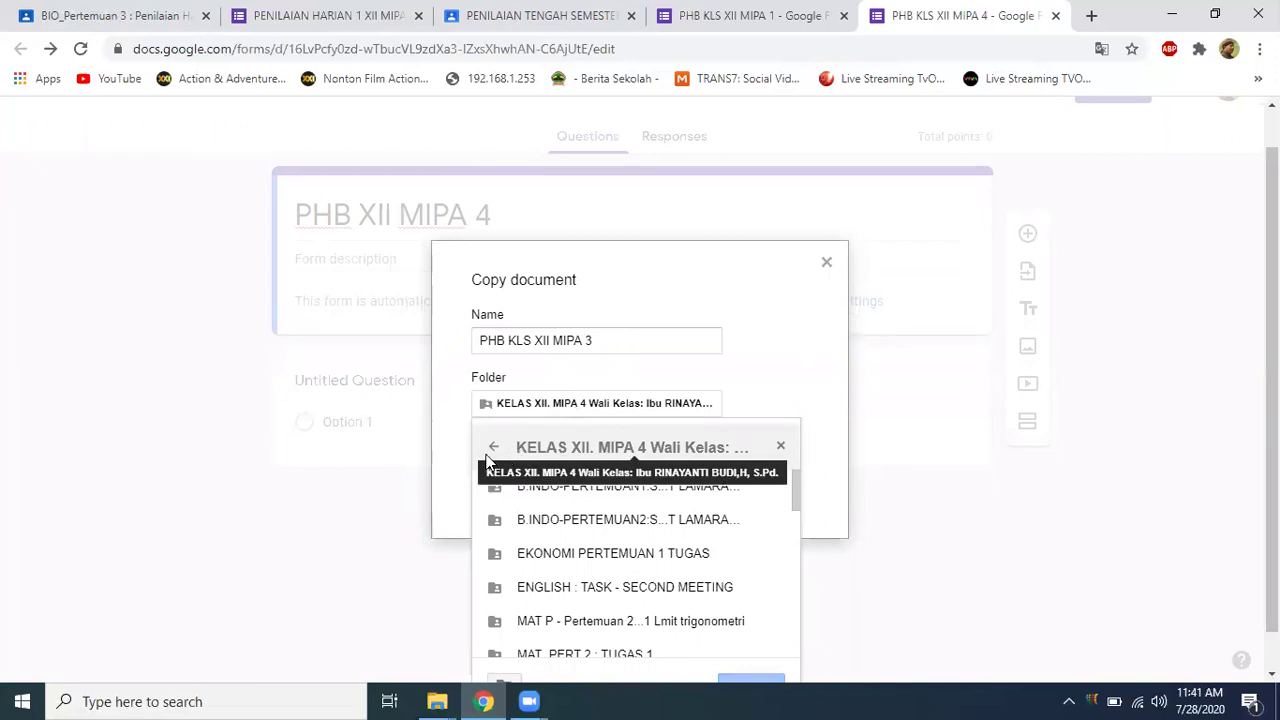
pyautogui.click(492, 451)
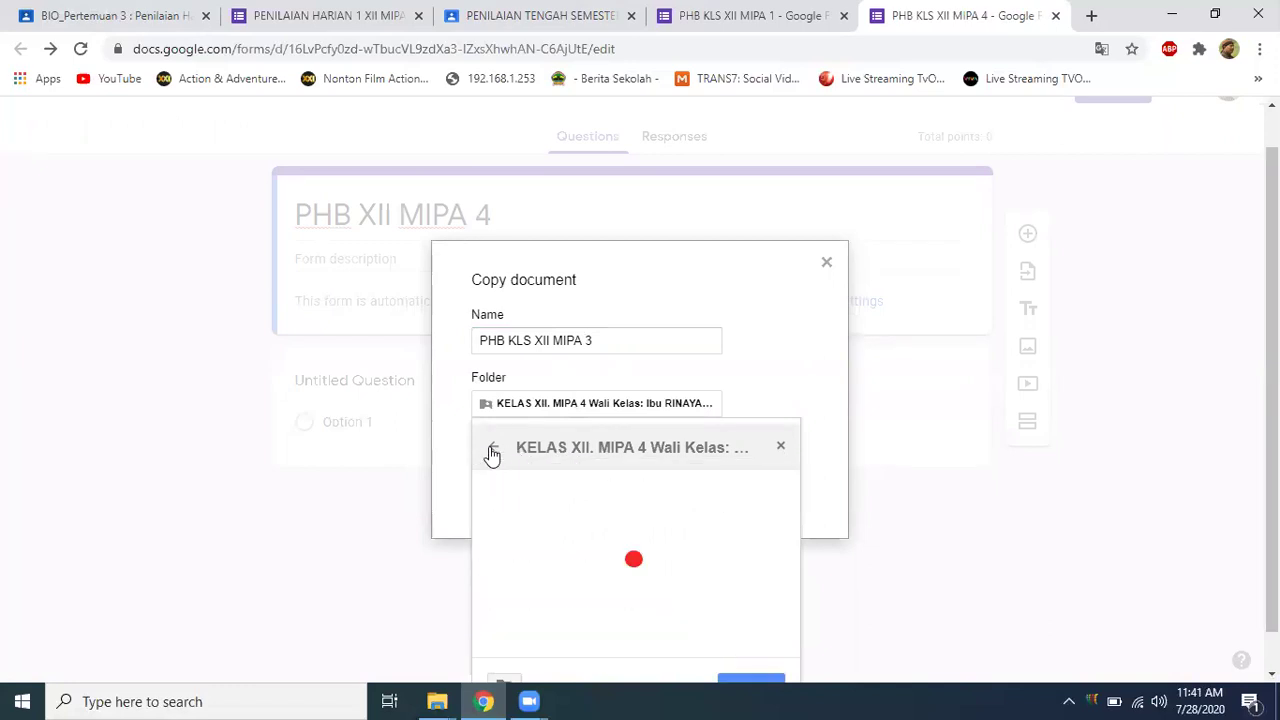
pyautogui.scroll(-1, 797, 508)
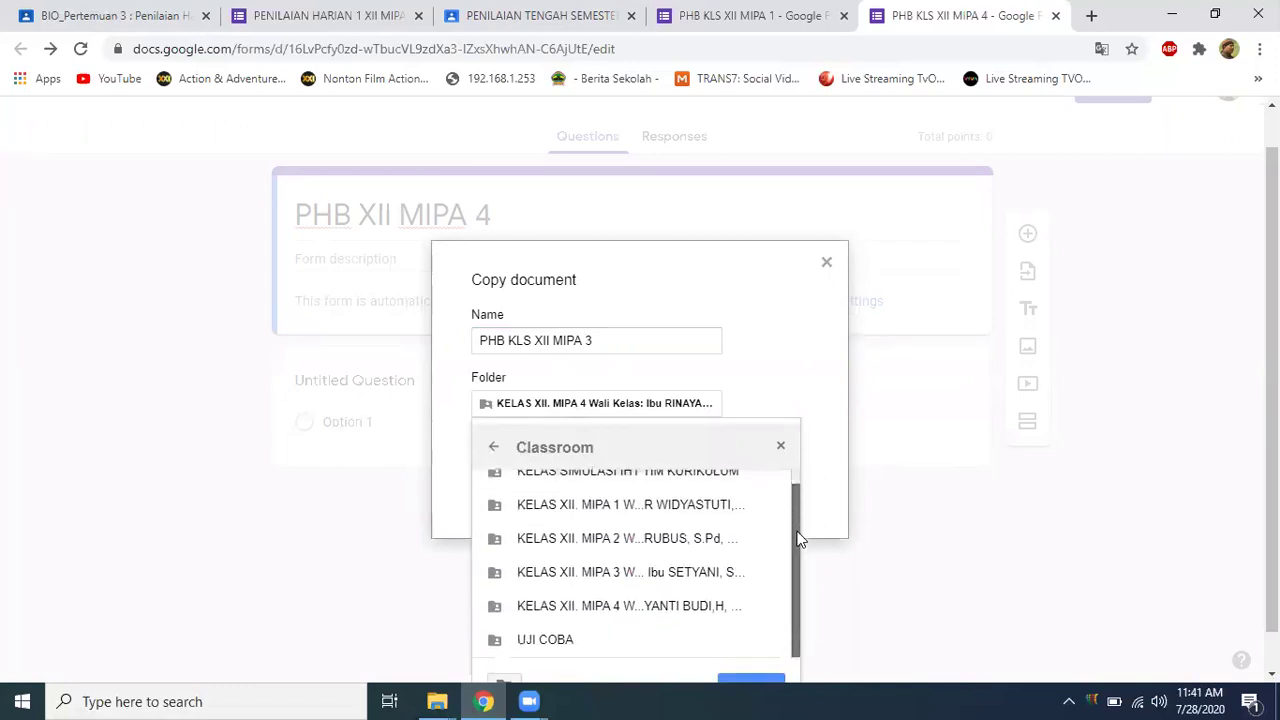
pyautogui.click(593, 578)
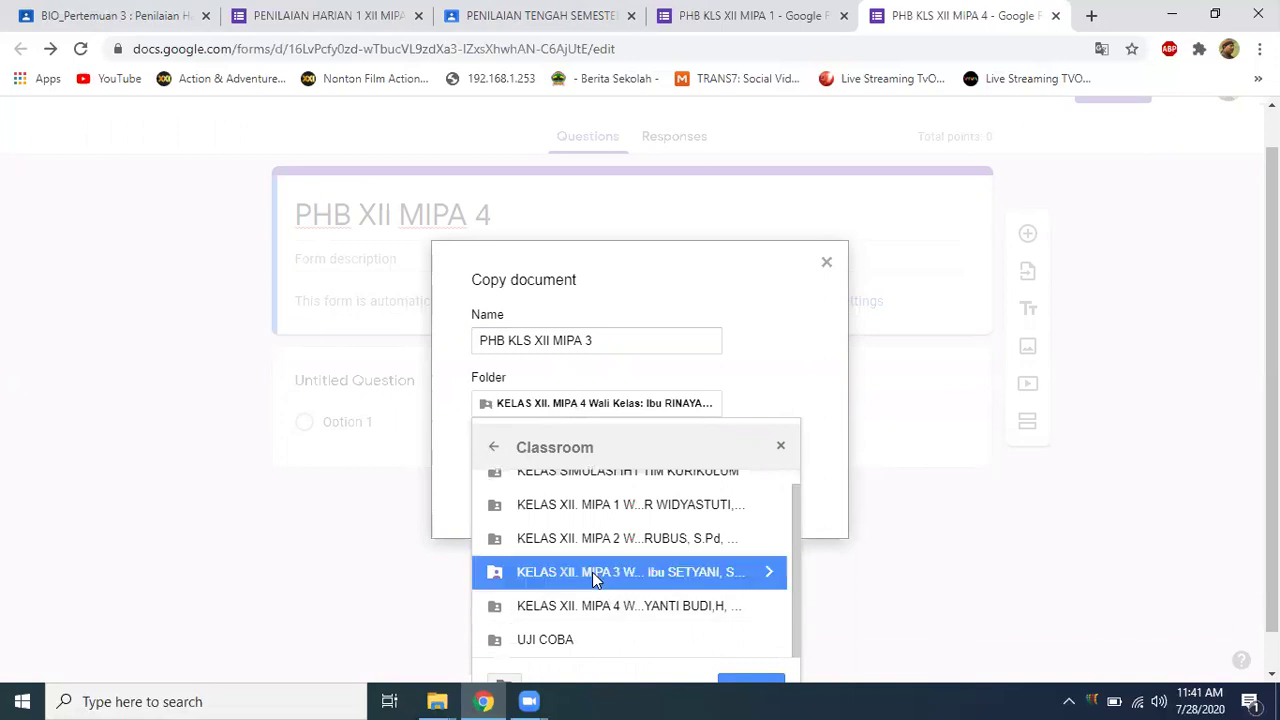
pyautogui.click(745, 684)
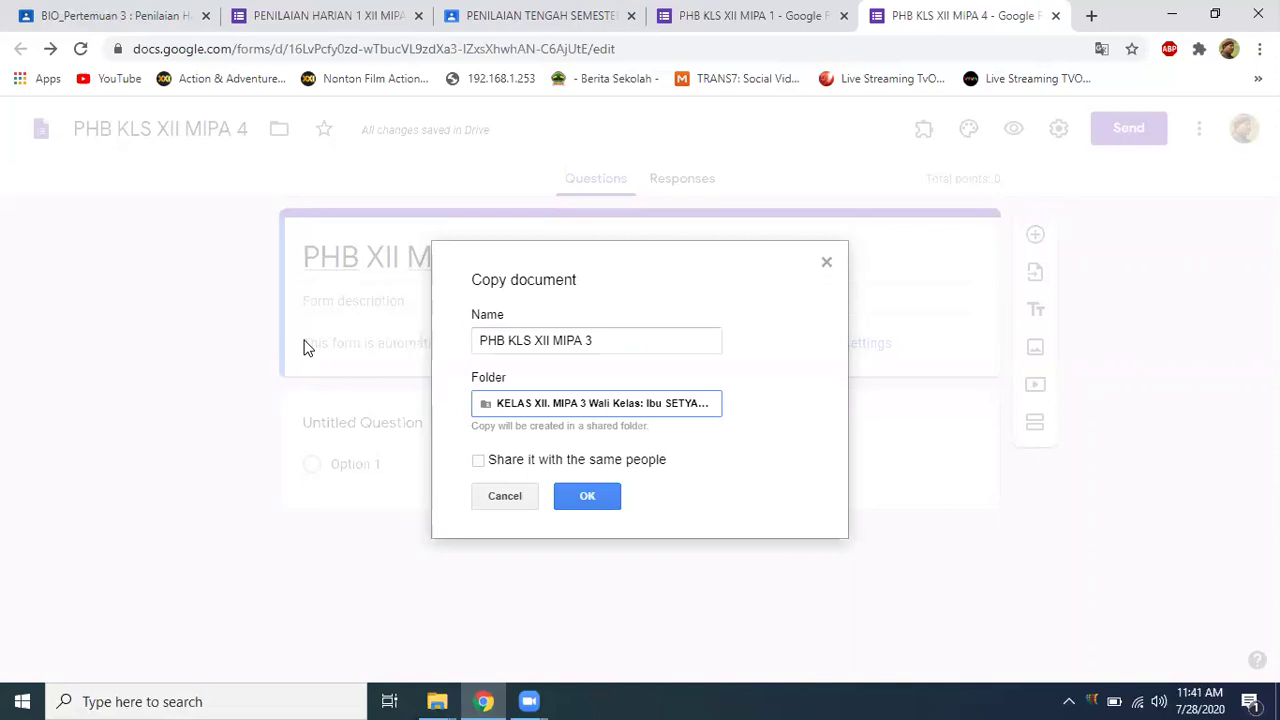
pyautogui.click(587, 496)
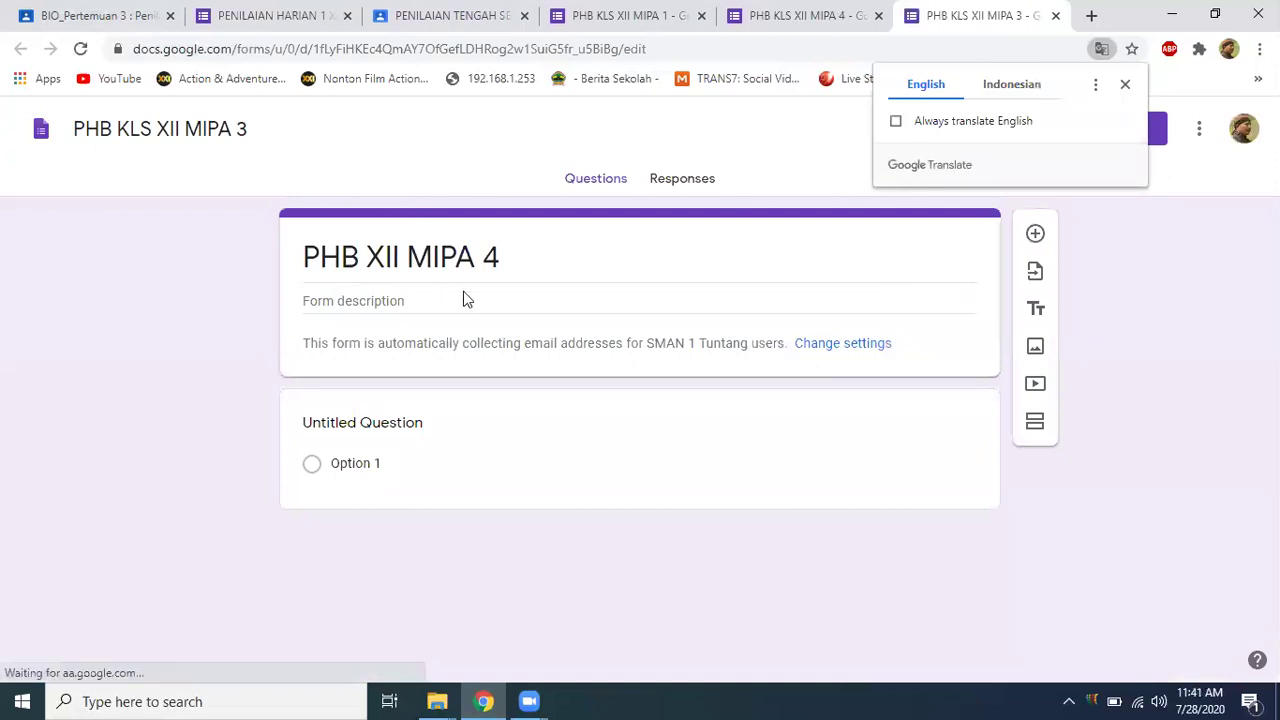
# Change the title of the new copied form to "PHB XII MIPA 3".
pyautogui.click(500, 257)
pyautogui.click(503, 257)
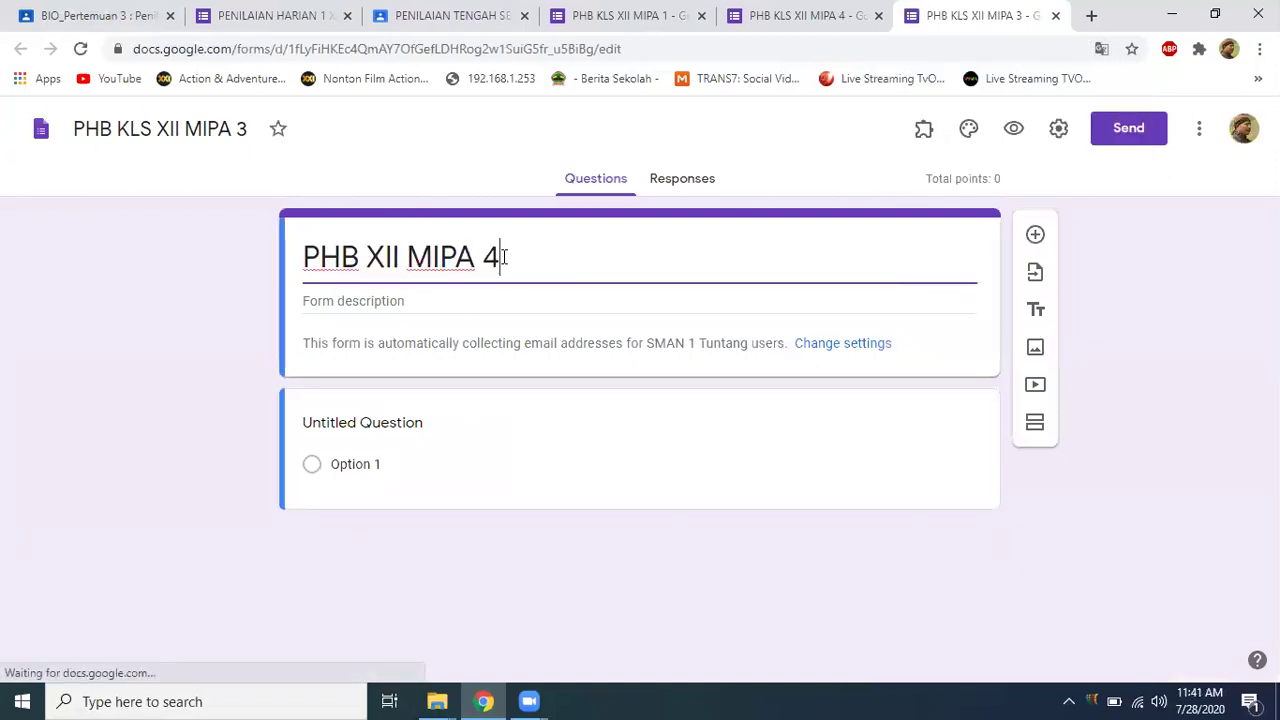
pyautogui.press('BackSpace')
pyautogui.write('3')
pyautogui.click(140, 380)
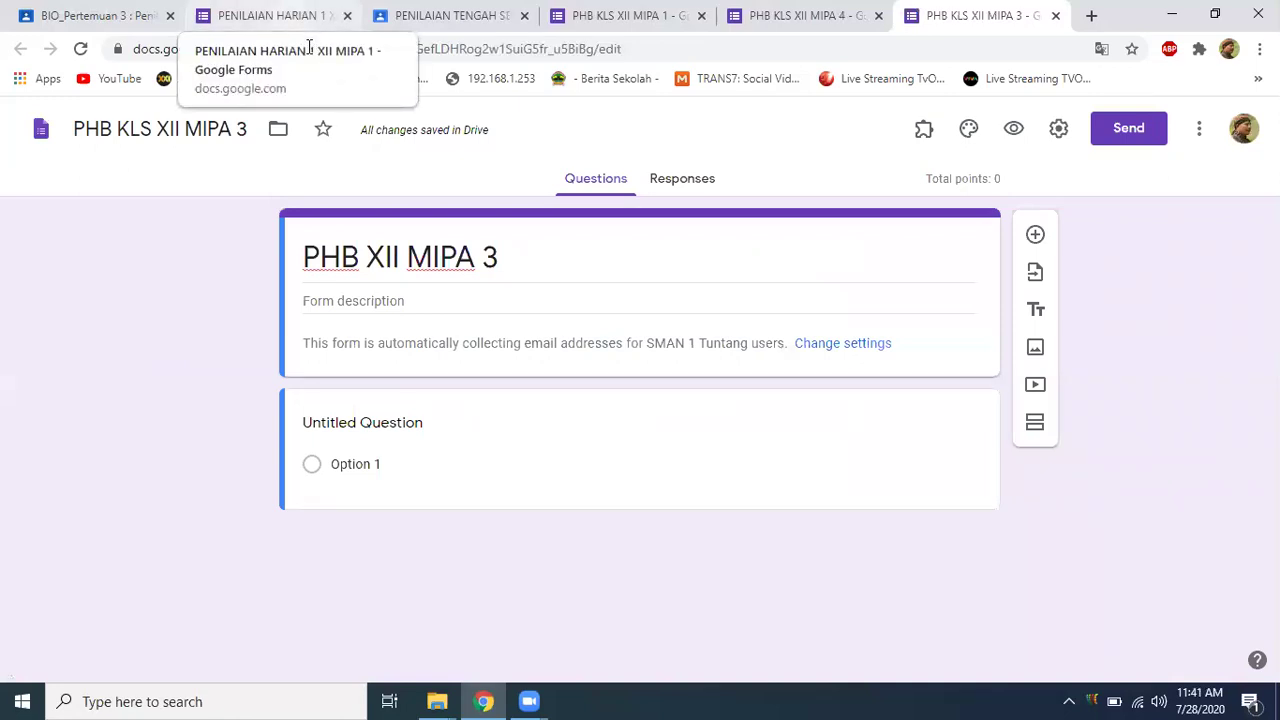
# Review the student work for Penilaian Harian 1 in Classroom and the responses of its quiz form, returning to the student work.
pyautogui.click(124, 15)
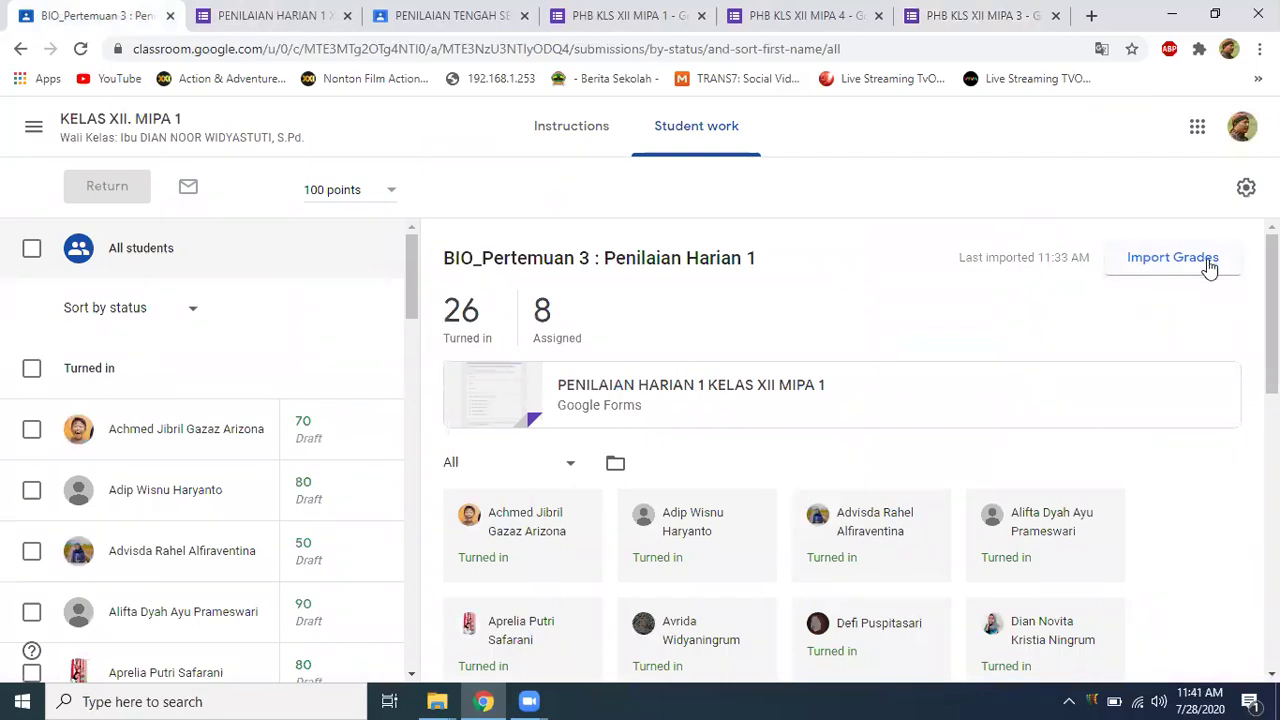
pyautogui.click(270, 15)
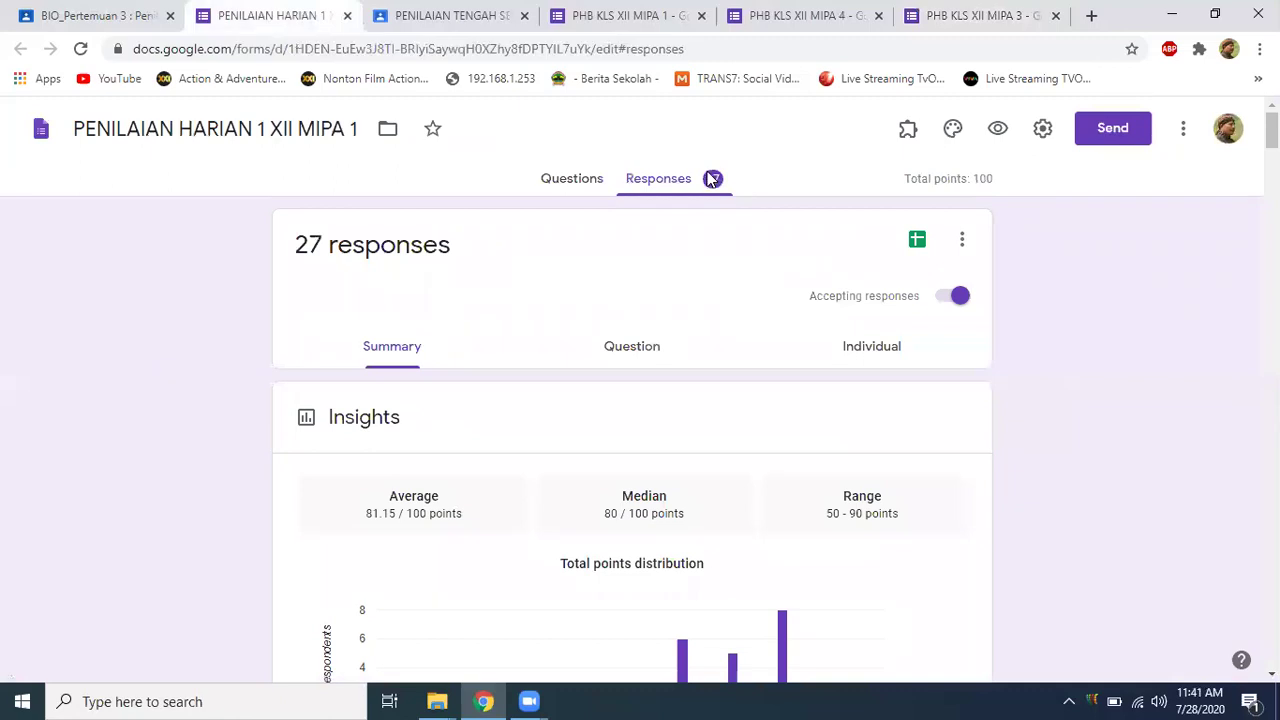
pyautogui.click(64, 18)
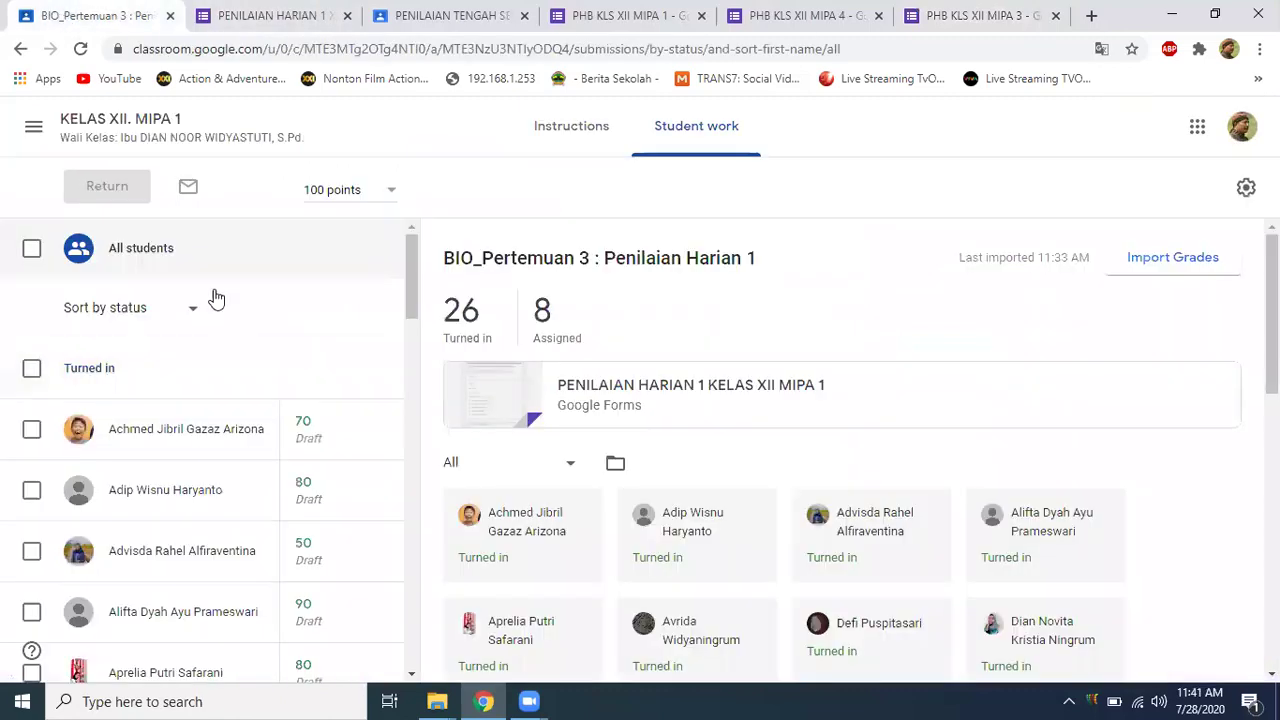